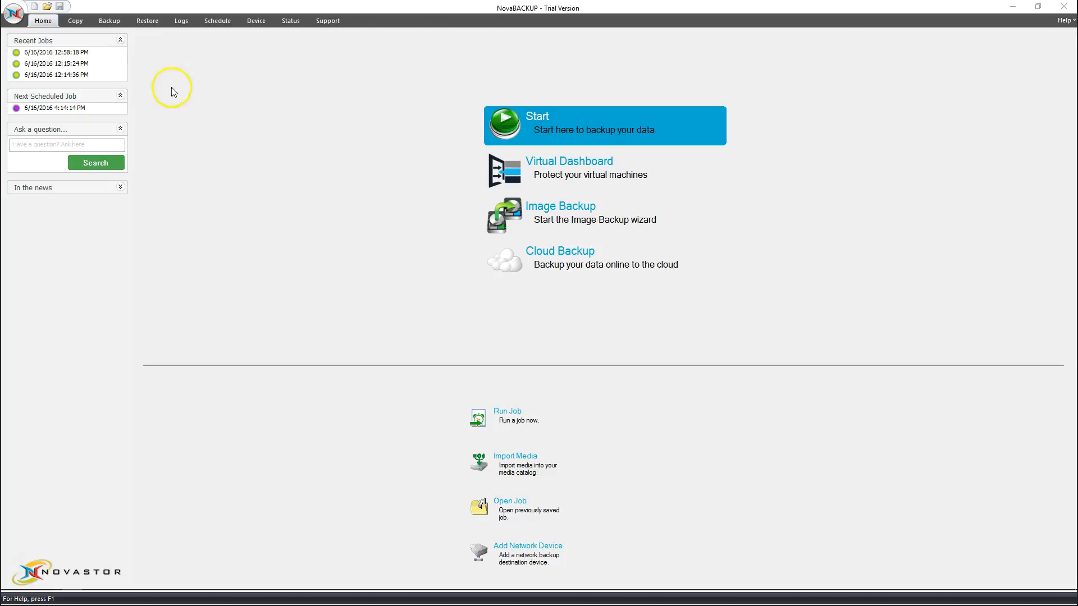
# Open Default Settings on the Management Server tab and select the placeholder server name.
pyautogui.click(16, 14)
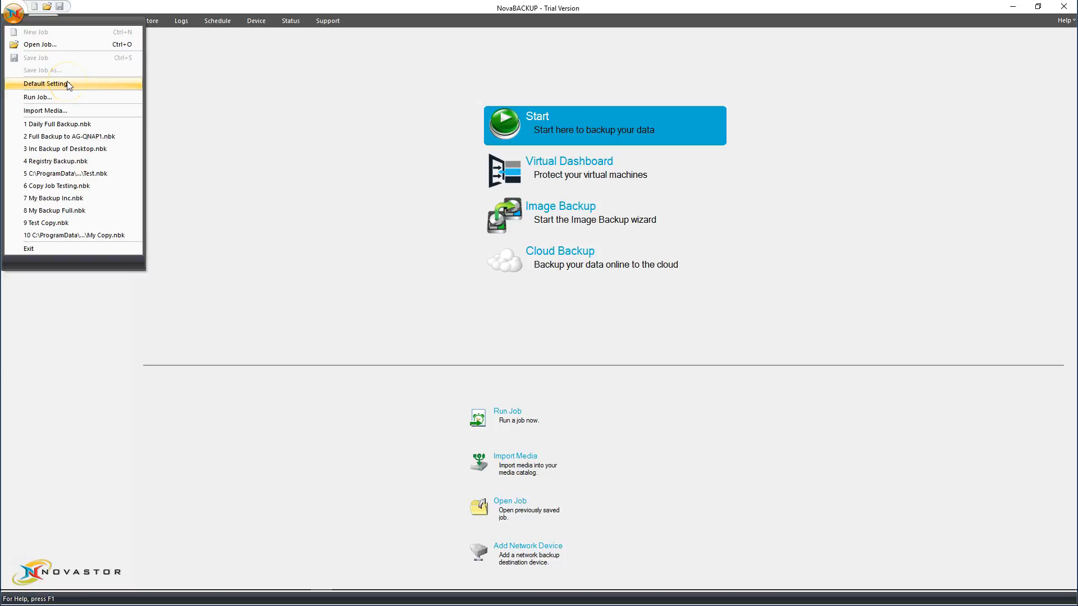
pyautogui.click(46, 84)
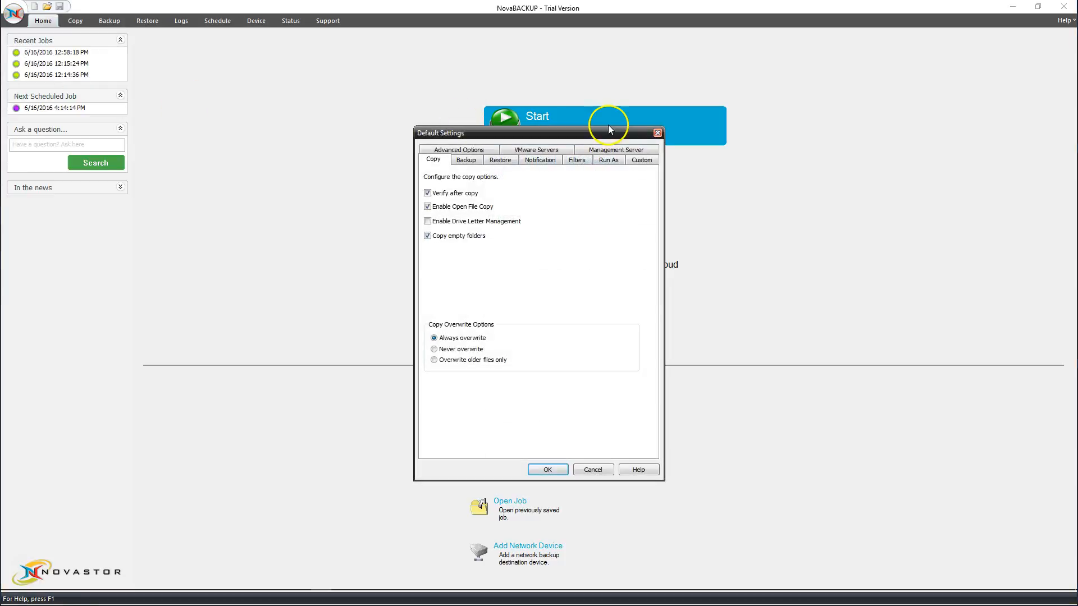
pyautogui.click(609, 160)
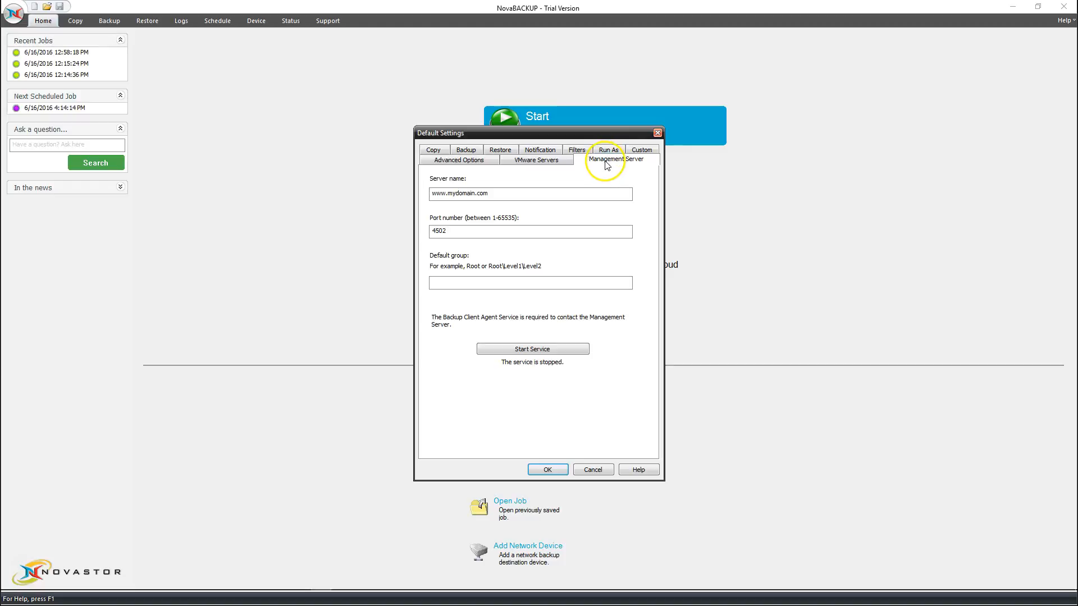
pyautogui.moveTo(490, 194); pyautogui.dragTo(432, 195)
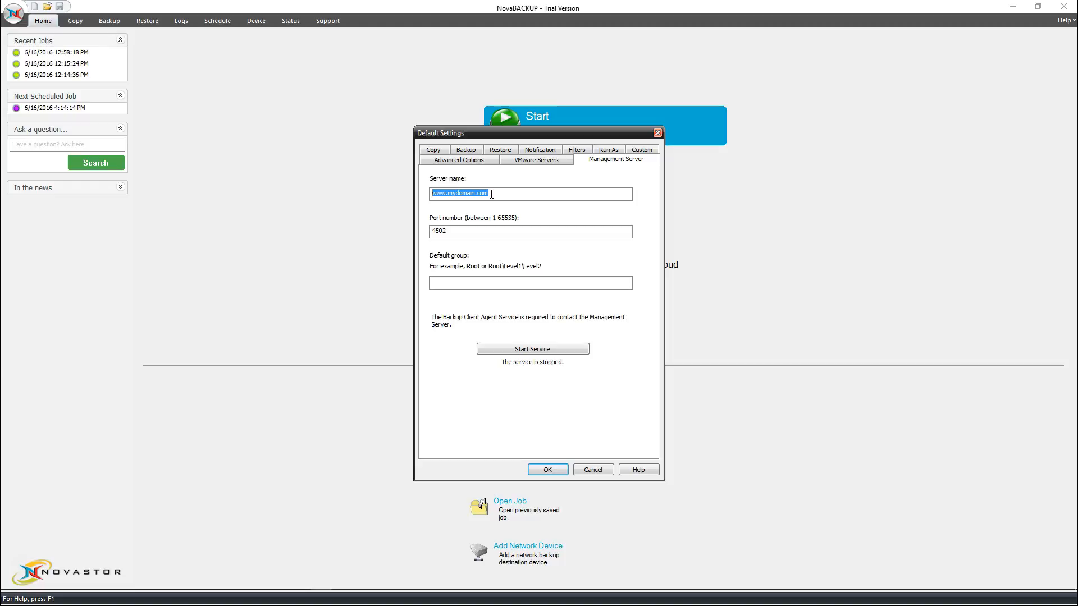
# Enter 192.168.0.146 as the management server name.
pyautogui.write('192.168.0.146')
pyautogui.moveTo(477, 194); pyautogui.dragTo(430, 194)
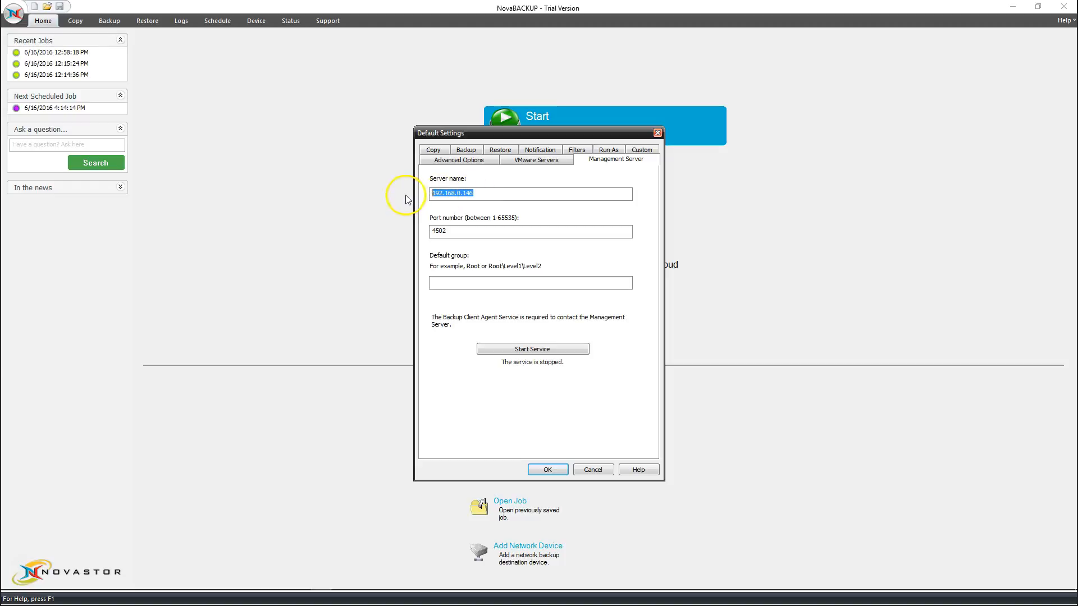
pyautogui.click(458, 233)
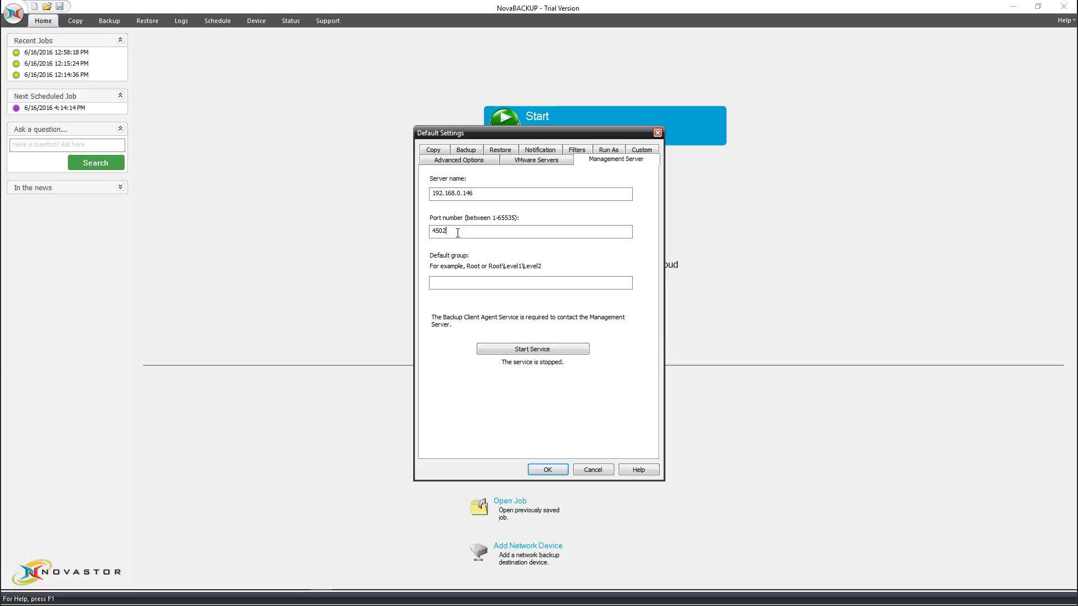
pyautogui.click(455, 283)
# Start the client agent service and save the default settings.
pyautogui.click(491, 350)
pyautogui.click(497, 351)
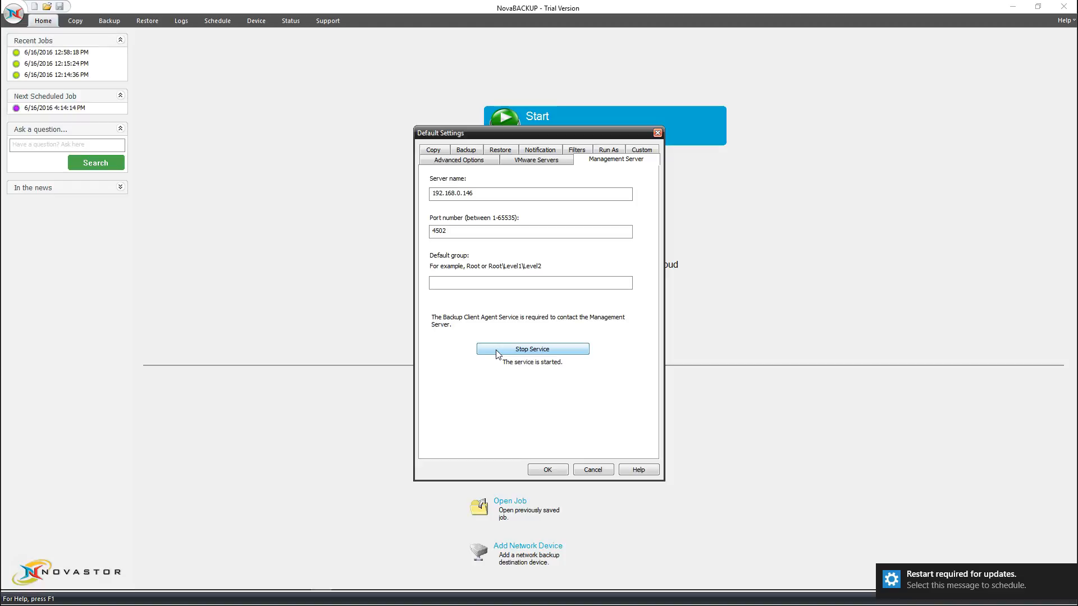
pyautogui.click(537, 469)
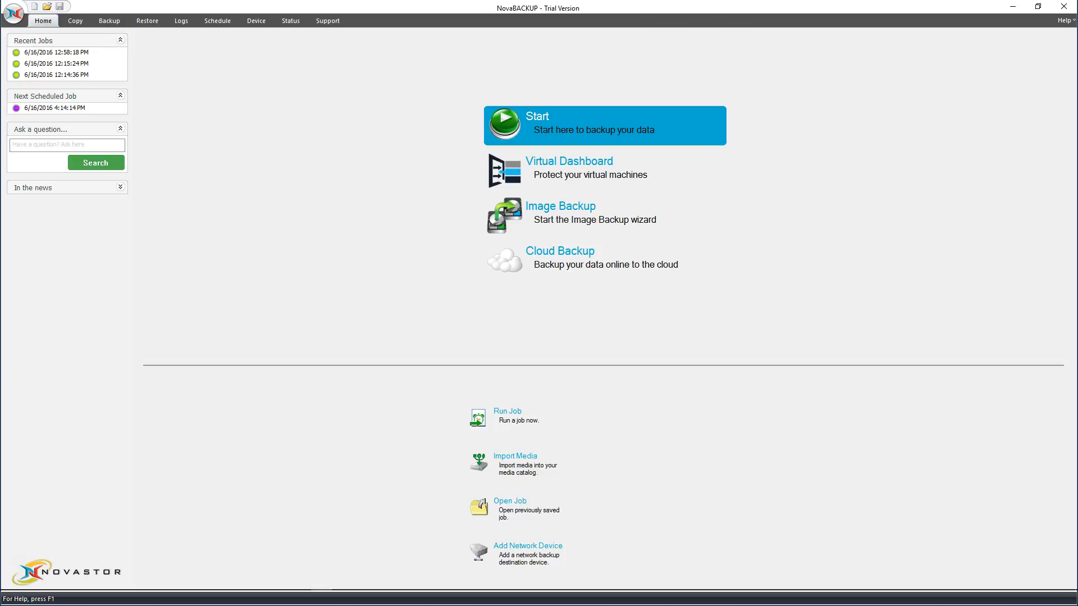
# Log out of the web console and enter the admin username and password.
pyautogui.moveTo(0, 87); pyautogui.dragTo(668, 42)
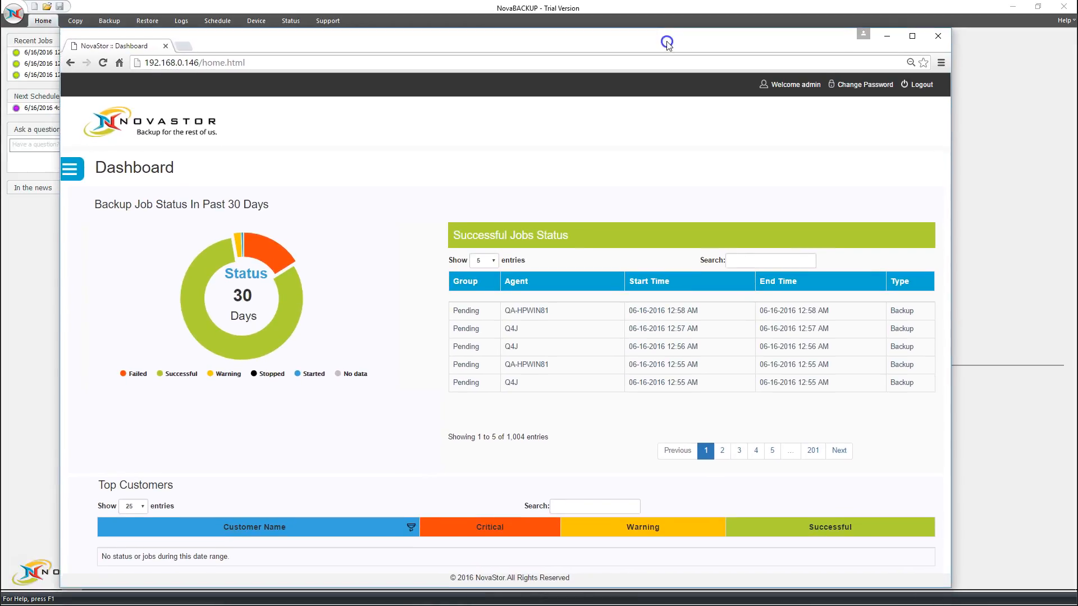
pyautogui.click(922, 86)
pyautogui.click(479, 237)
pyautogui.write('admin')
pyautogui.press('Tab')
pyautogui.write('admin')
# Log in with Remember me ticked and list the dashboard's successful backup jobs.
pyautogui.click(479, 236)
pyautogui.click(448, 266)
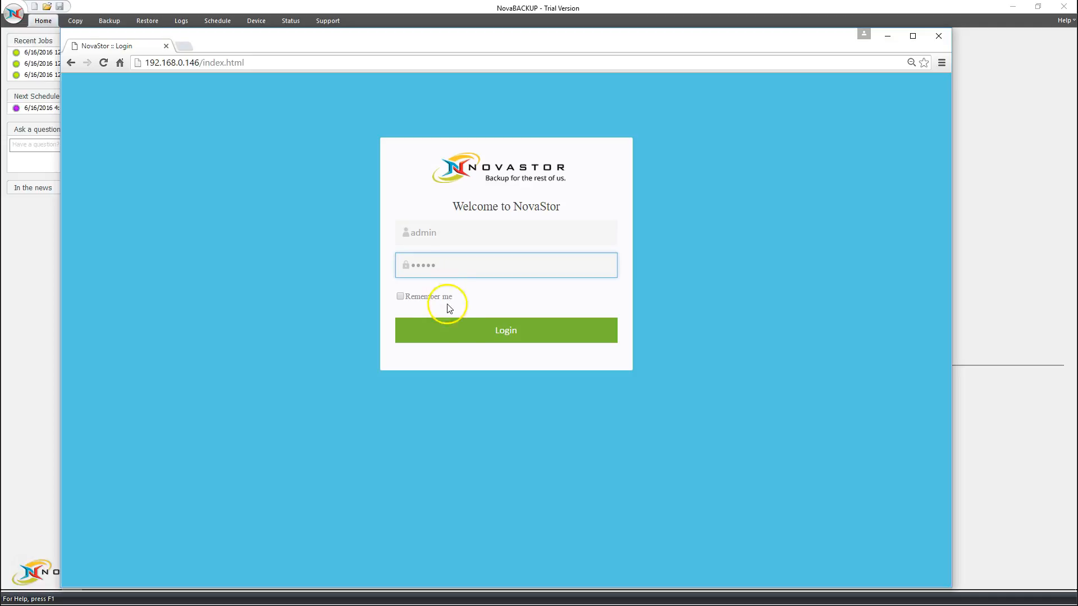
pyautogui.click(400, 296)
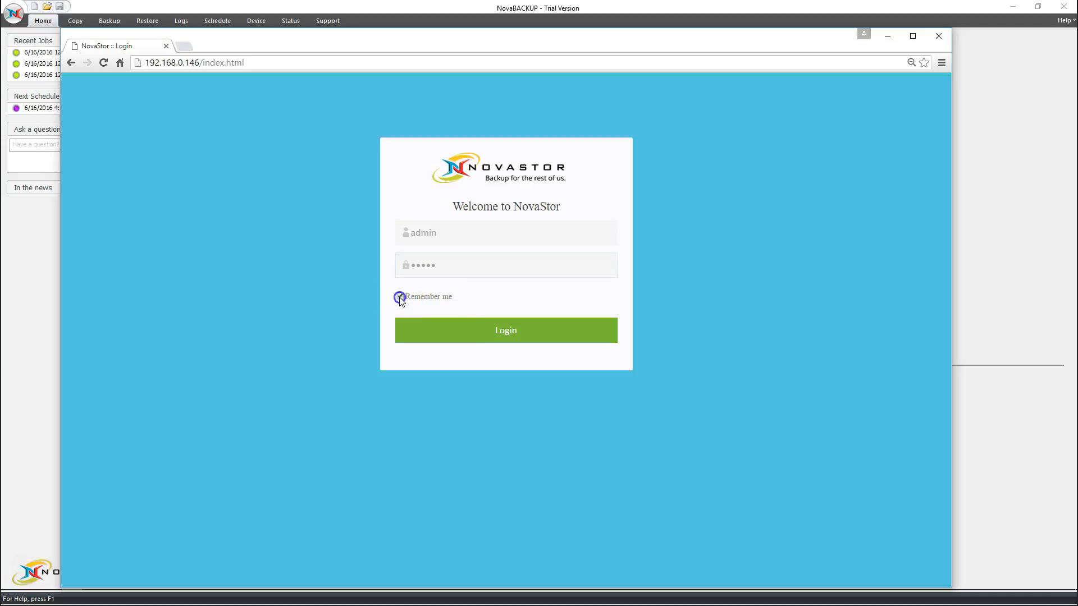
pyautogui.click(453, 332)
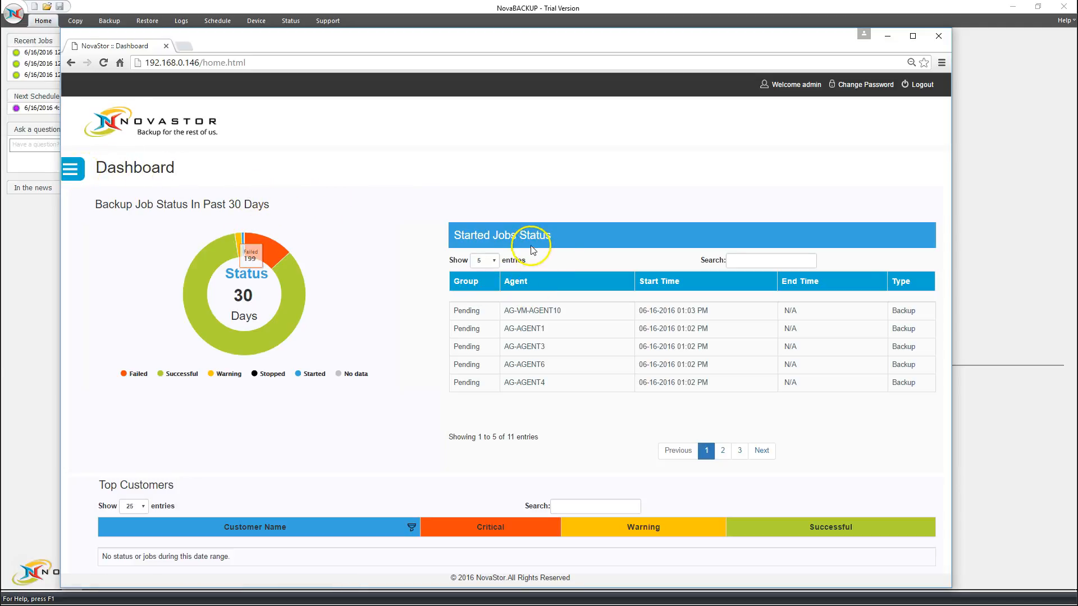
pyautogui.click(295, 293)
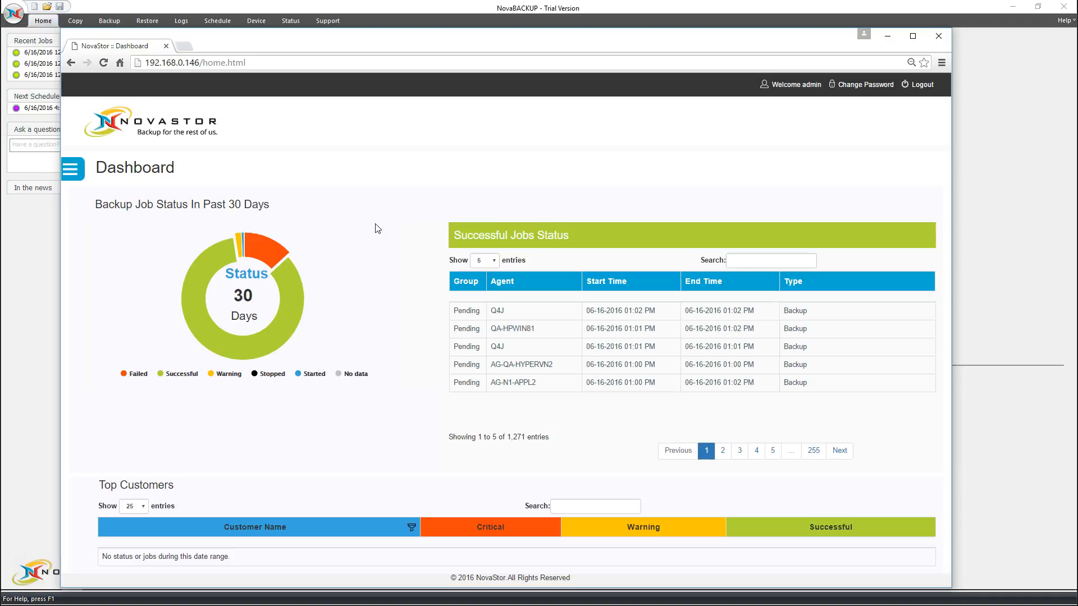
# Go to Agents & Groups and open Edit Agent Details for pending agent AG-WS-JON.
pyautogui.click(72, 176)
pyautogui.click(99, 211)
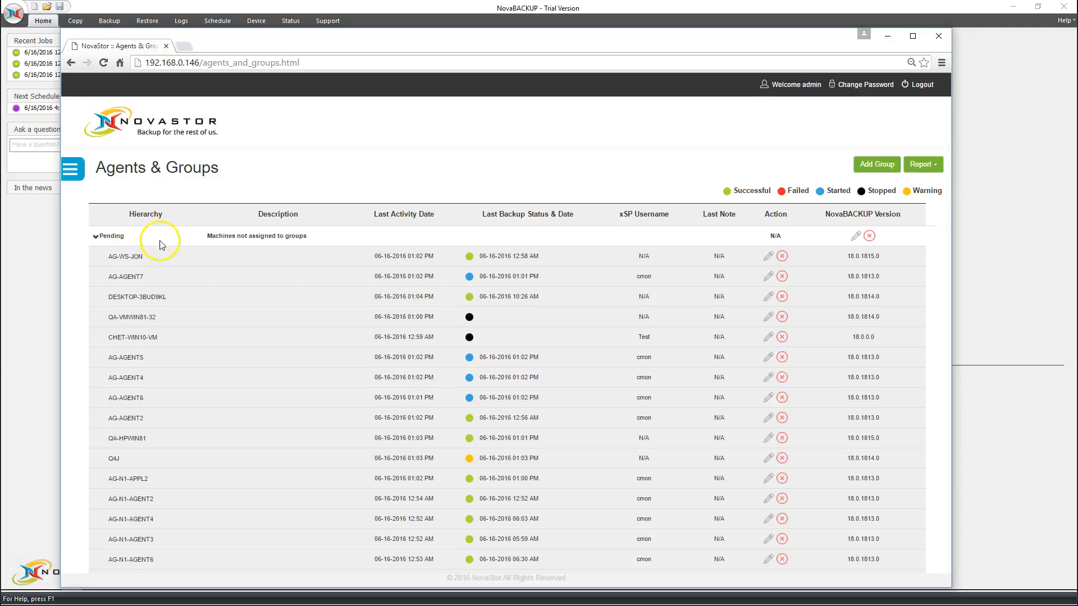
pyautogui.moveTo(110, 257); pyautogui.dragTo(145, 260)
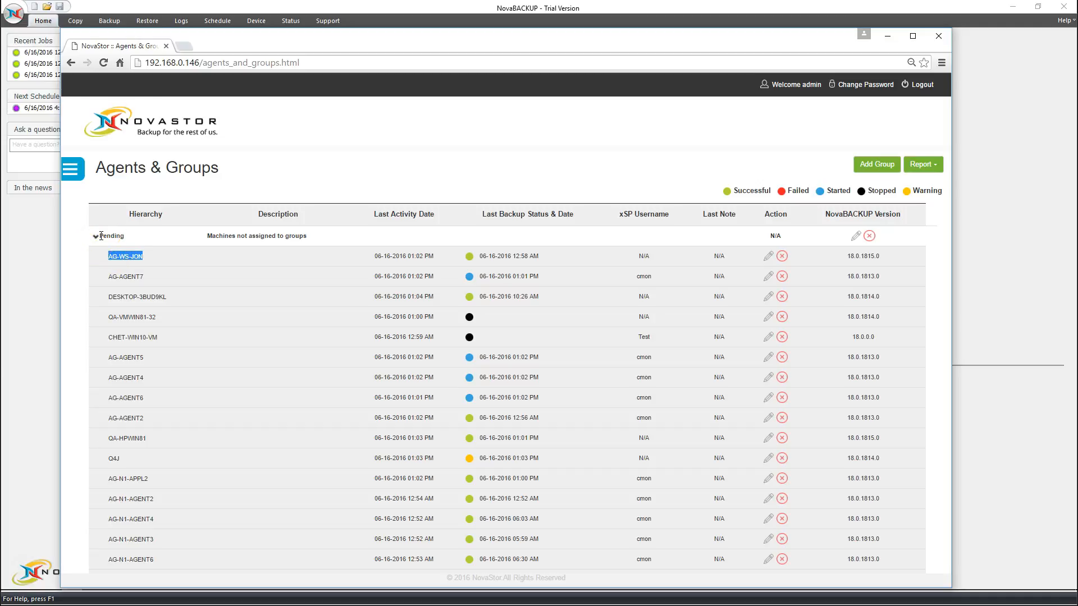
pyautogui.click(159, 257)
pyautogui.click(112, 257)
pyautogui.click(119, 262)
pyautogui.moveTo(886, 258); pyautogui.dragTo(852, 258)
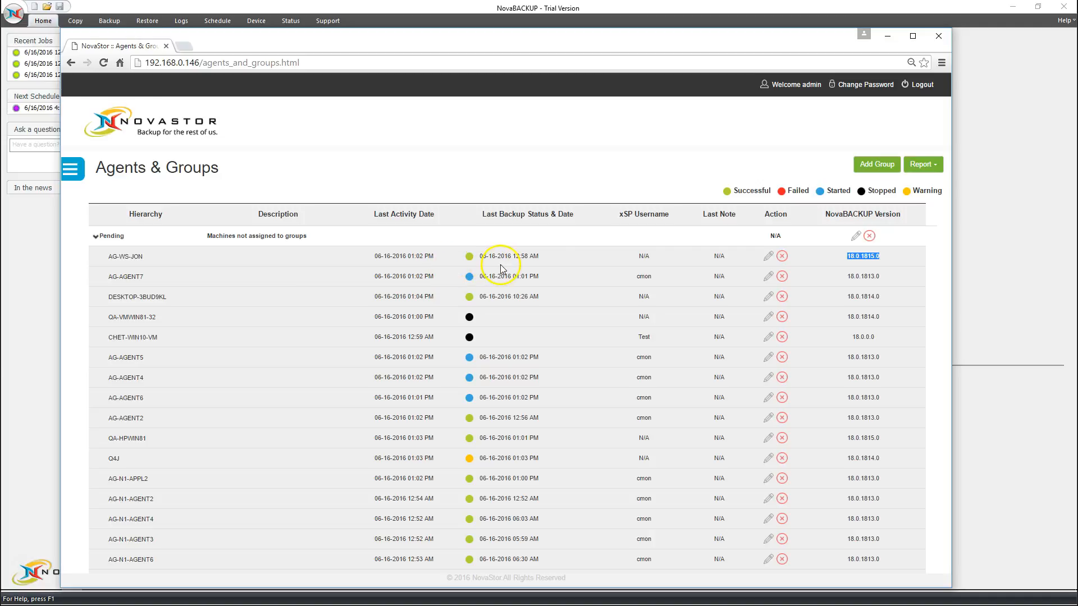
pyautogui.doubleClick(135, 258)
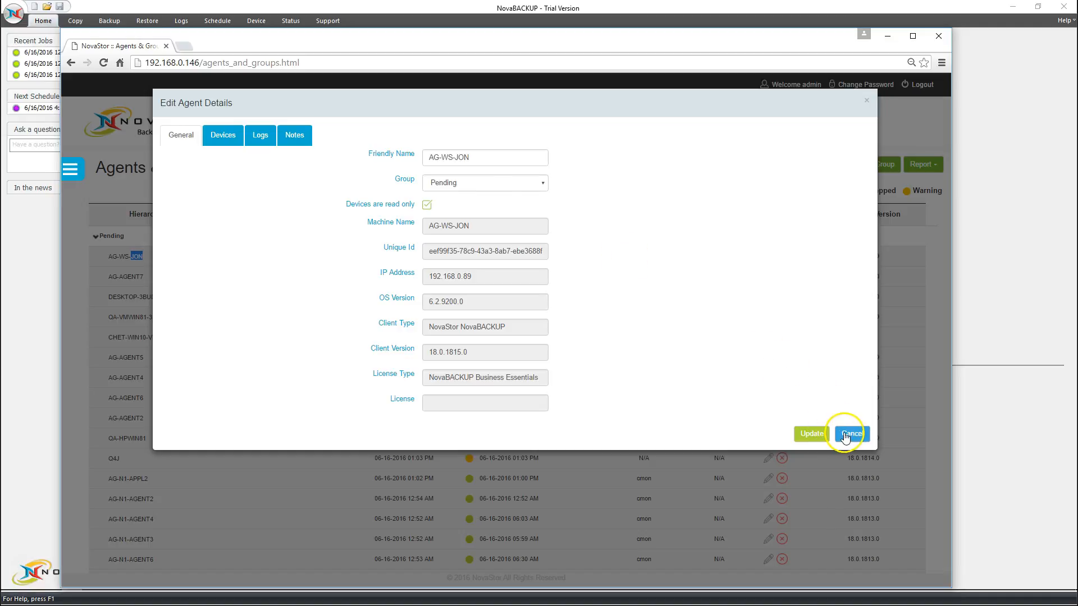
pyautogui.click(506, 191)
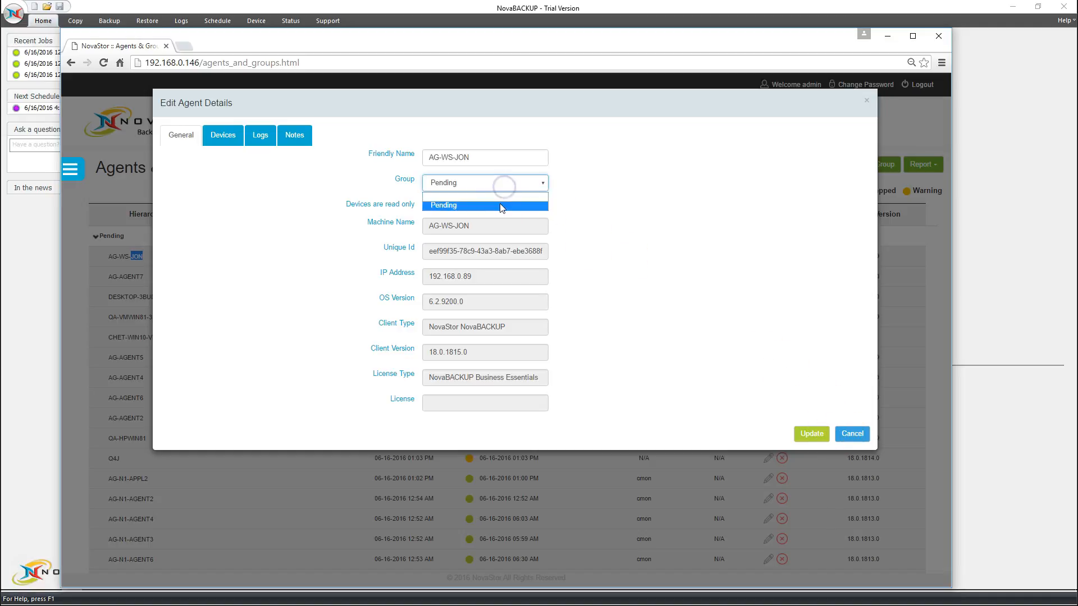
pyautogui.click(500, 207)
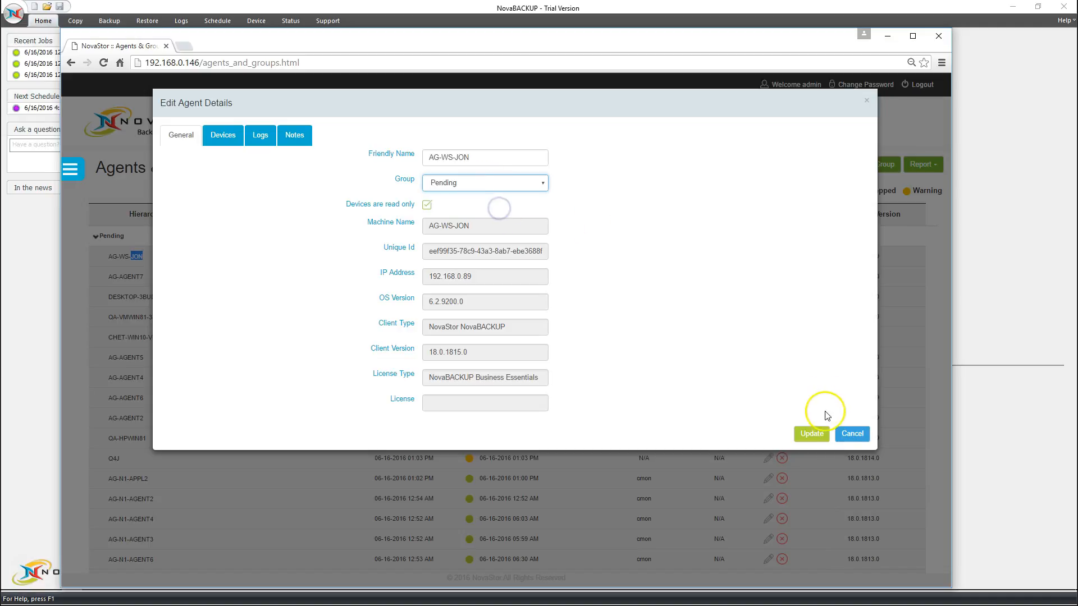
pyautogui.click(849, 436)
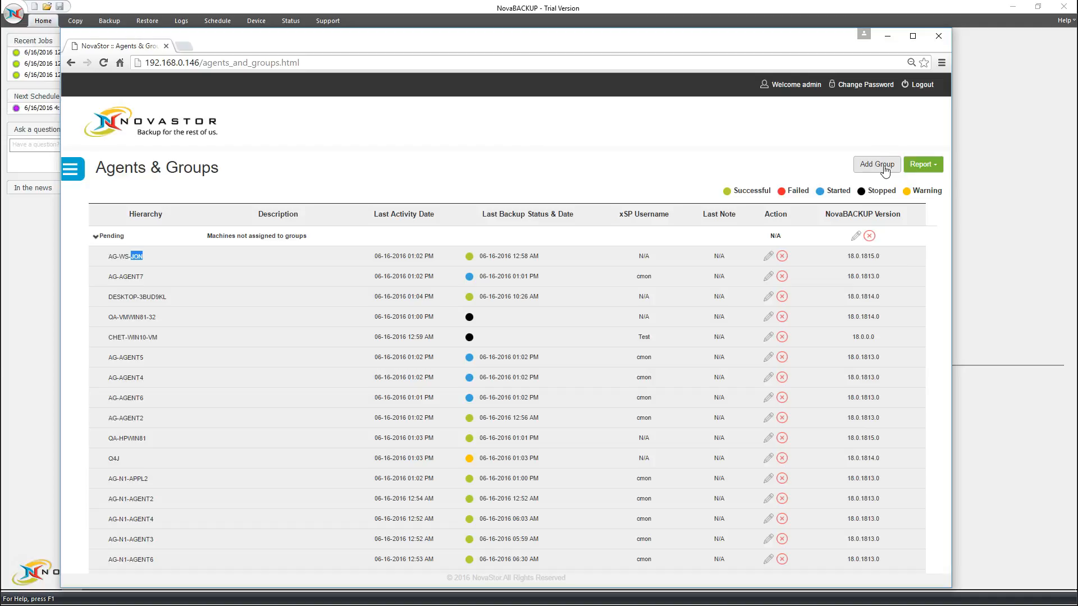
pyautogui.click(884, 169)
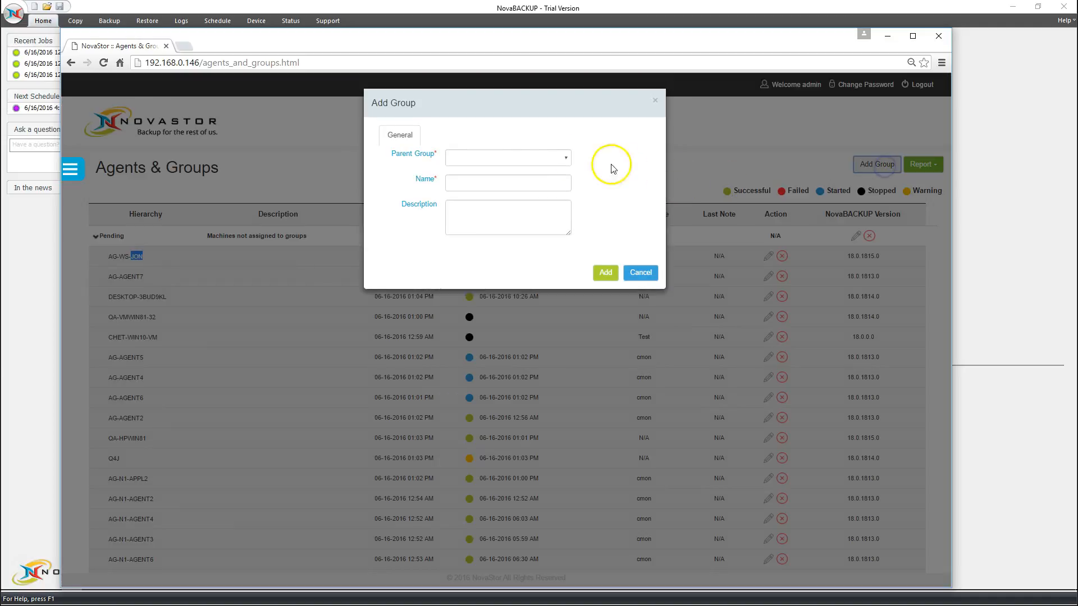
# Add a group named Alpha with description Alpha and no parent group, and confirm.
pyautogui.click(496, 183)
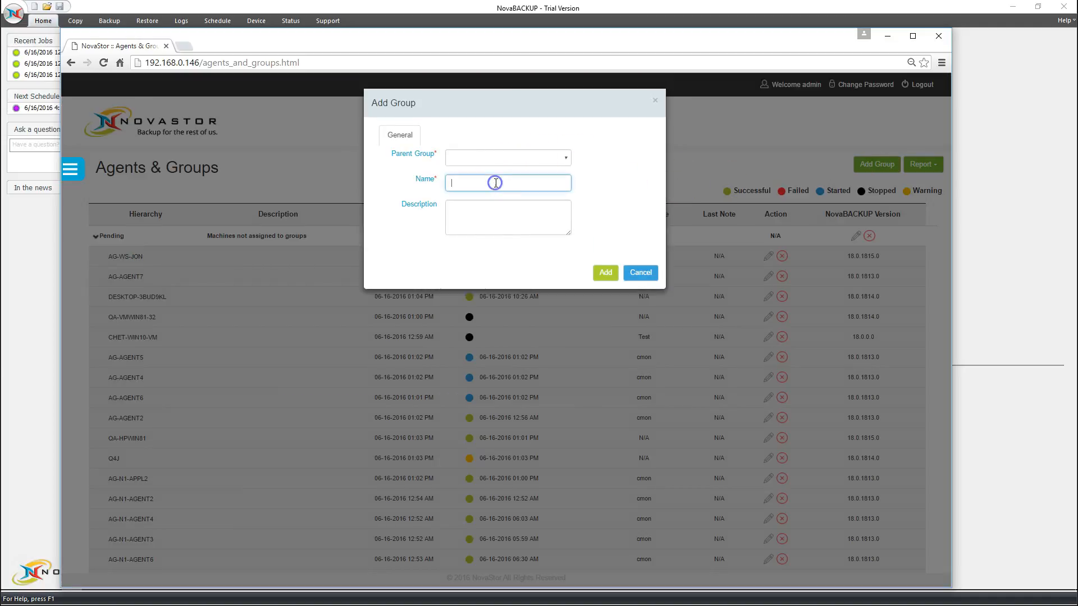
pyautogui.write('Alpha')
pyautogui.click(477, 218)
pyautogui.write('Alpha')
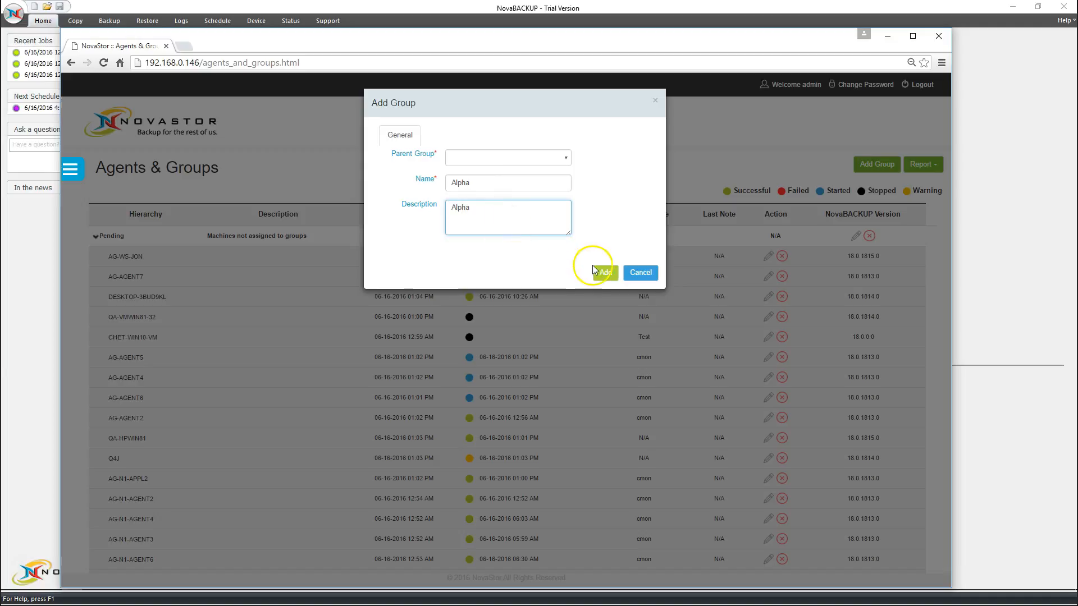
pyautogui.click(567, 158)
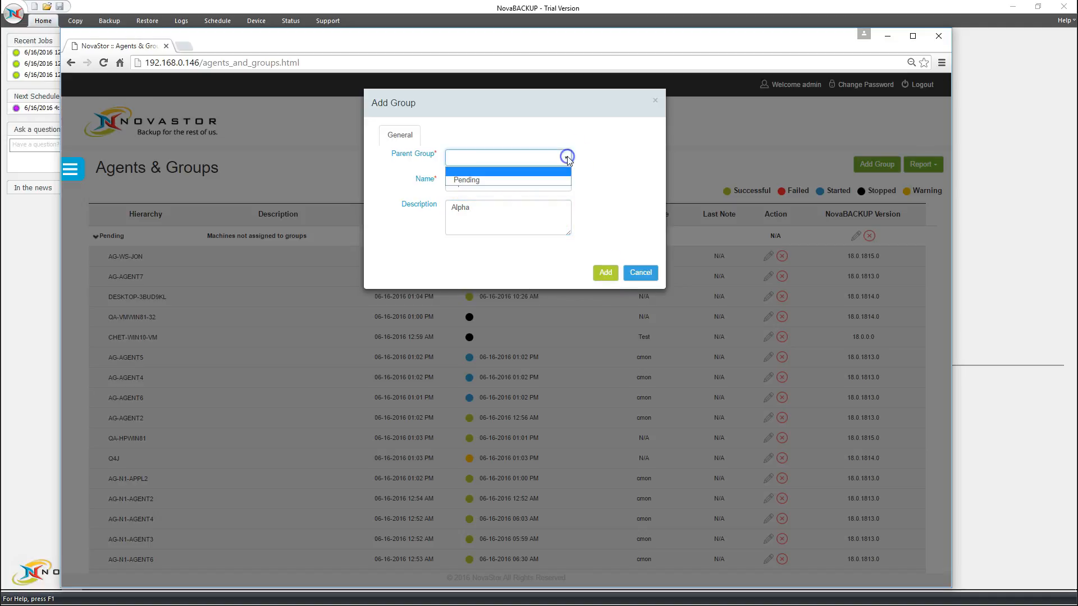
pyautogui.click(567, 159)
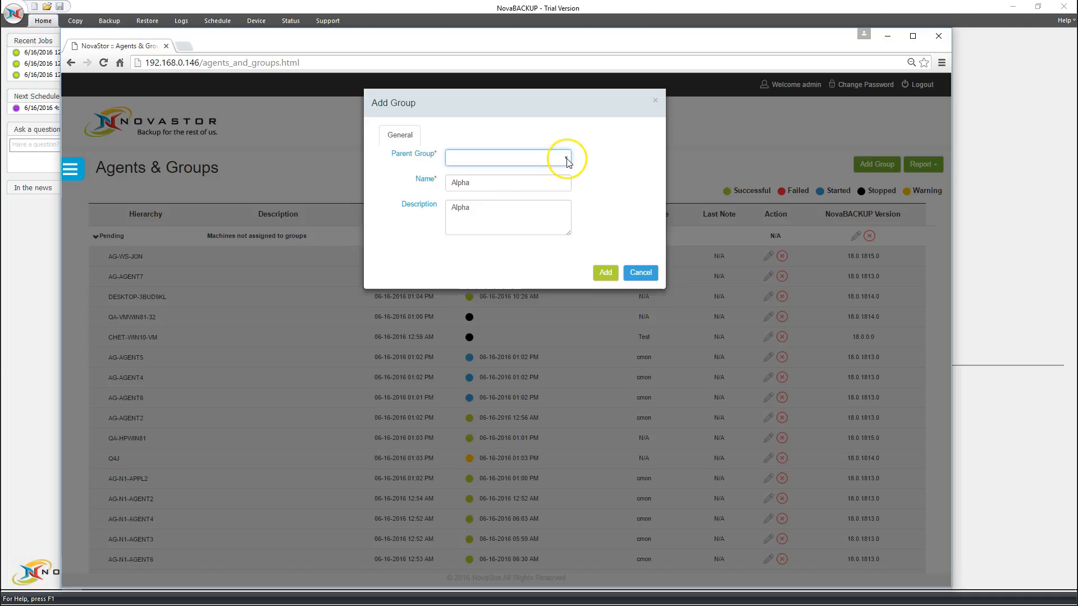
pyautogui.moveTo(475, 183); pyautogui.dragTo(431, 184)
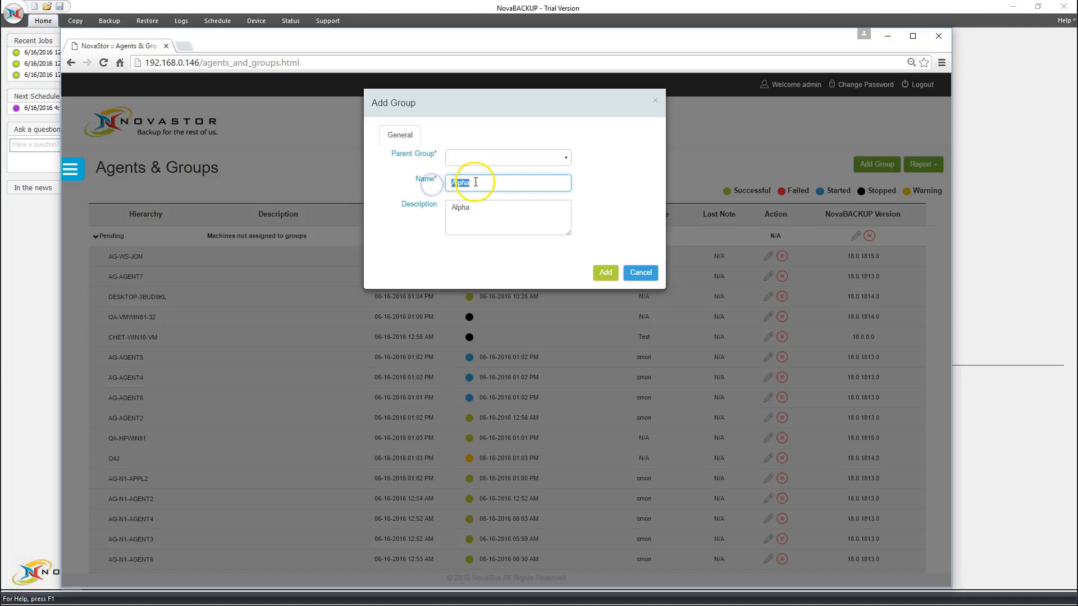
pyautogui.click(565, 162)
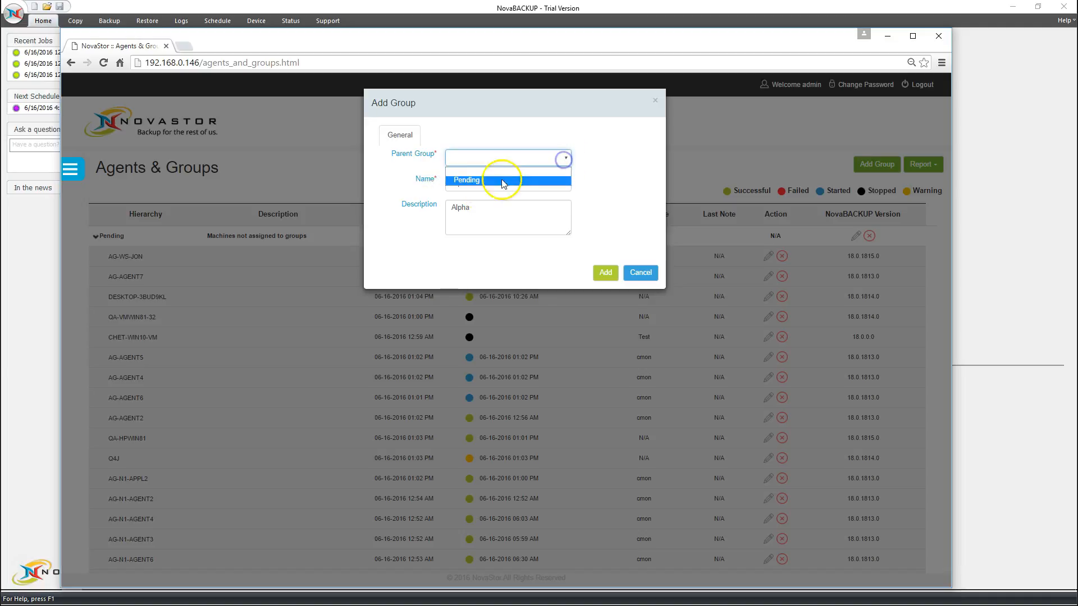
pyautogui.click(606, 163)
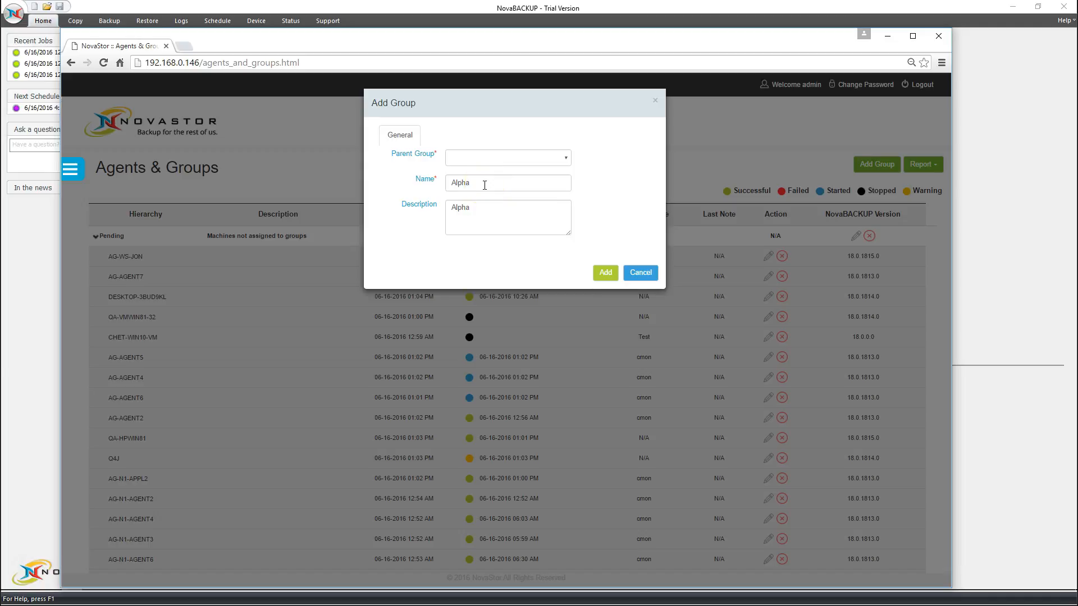
pyautogui.click(603, 275)
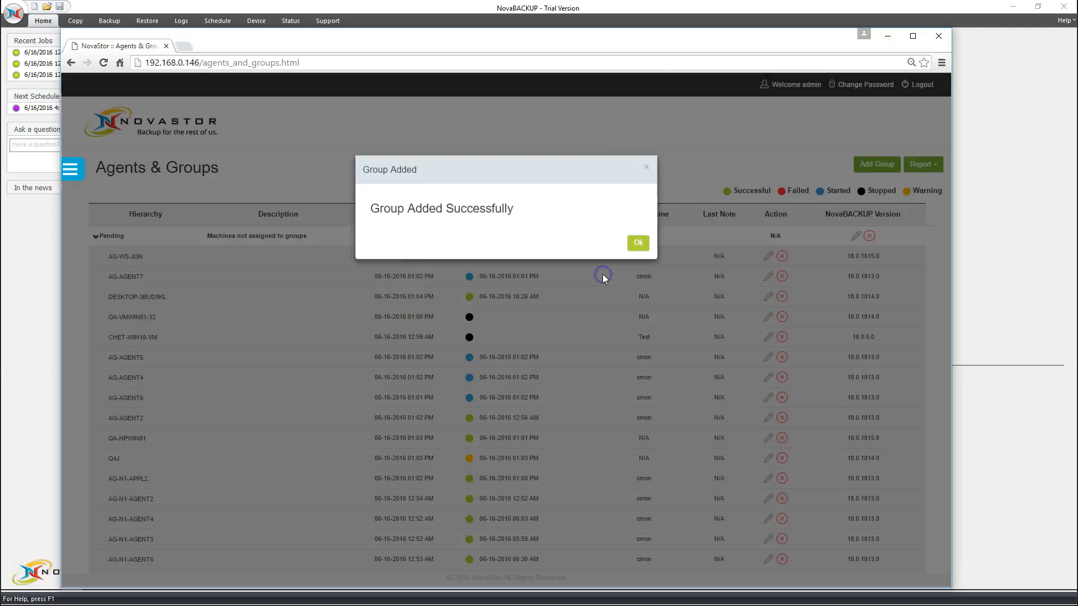
pyautogui.click(637, 254)
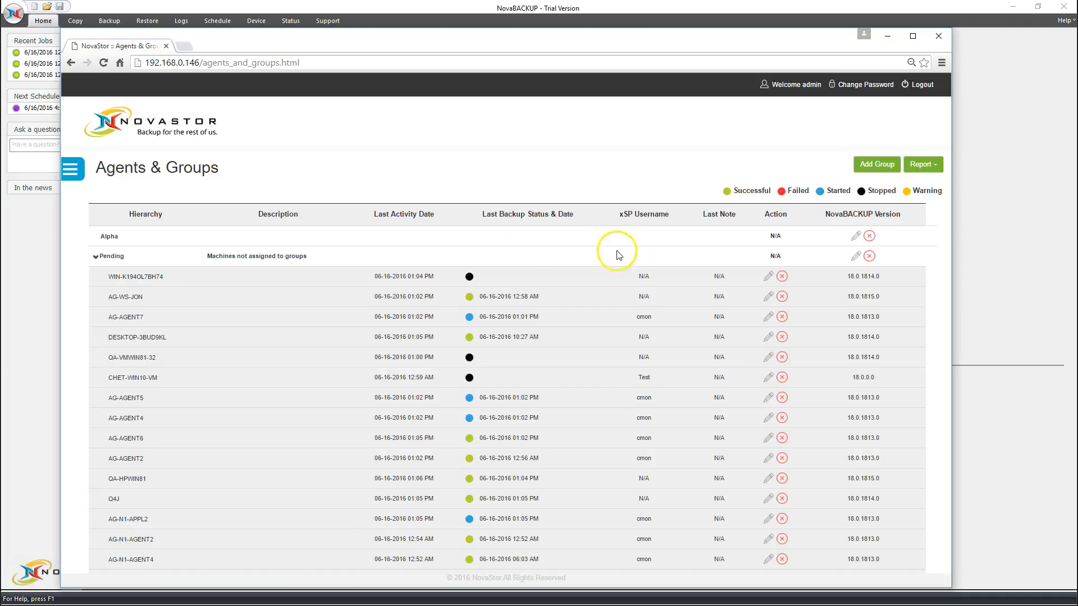
# Set AG-WS-JON's group to Alpha in Edit Agent Details, update, and confirm.
pyautogui.click(101, 238)
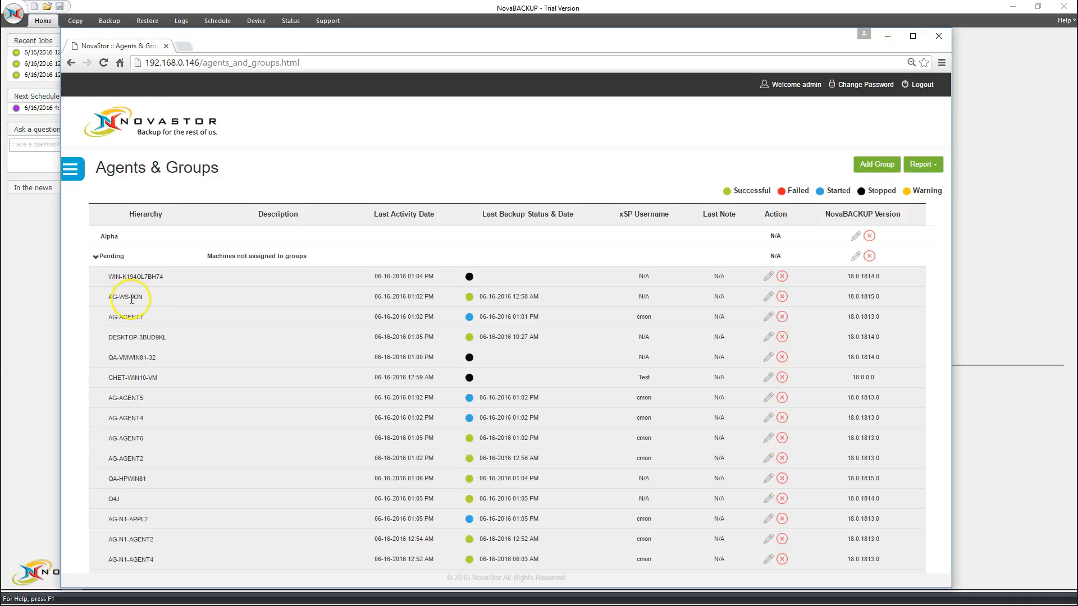
pyautogui.click(768, 297)
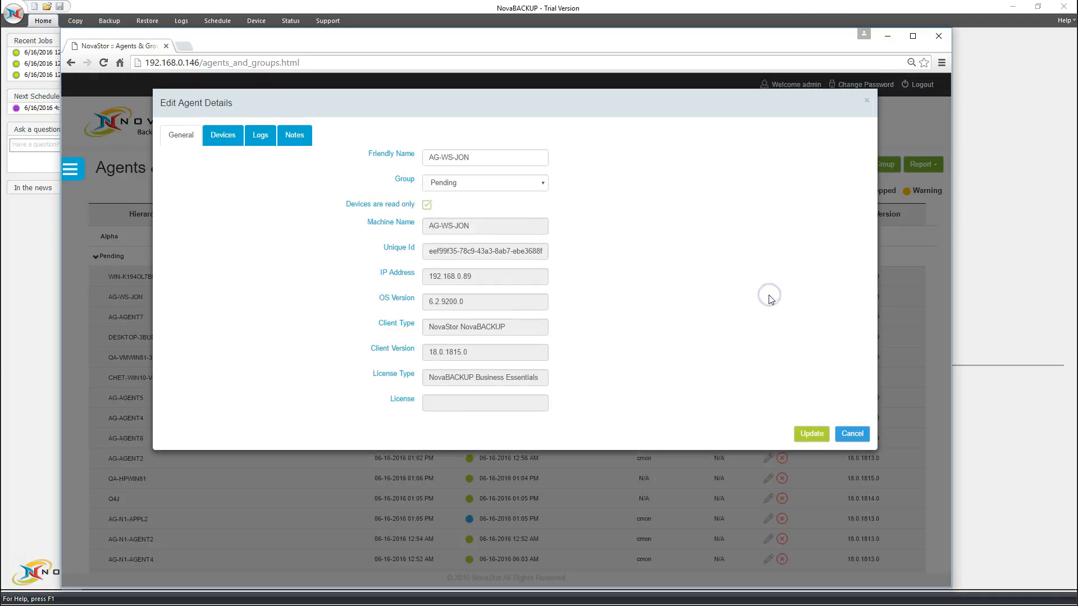
pyautogui.click(463, 186)
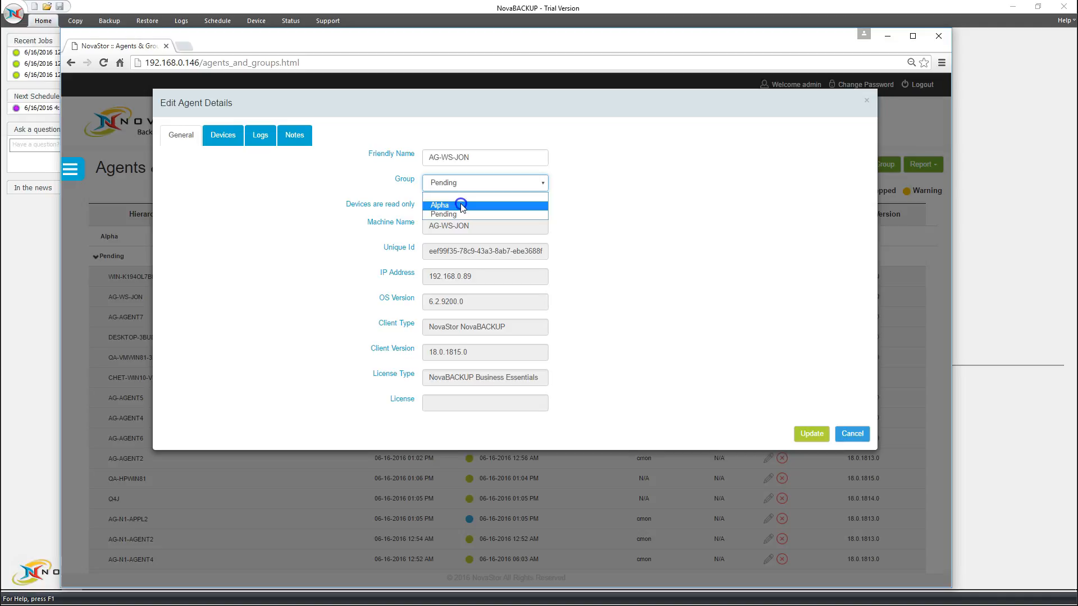
pyautogui.click(461, 206)
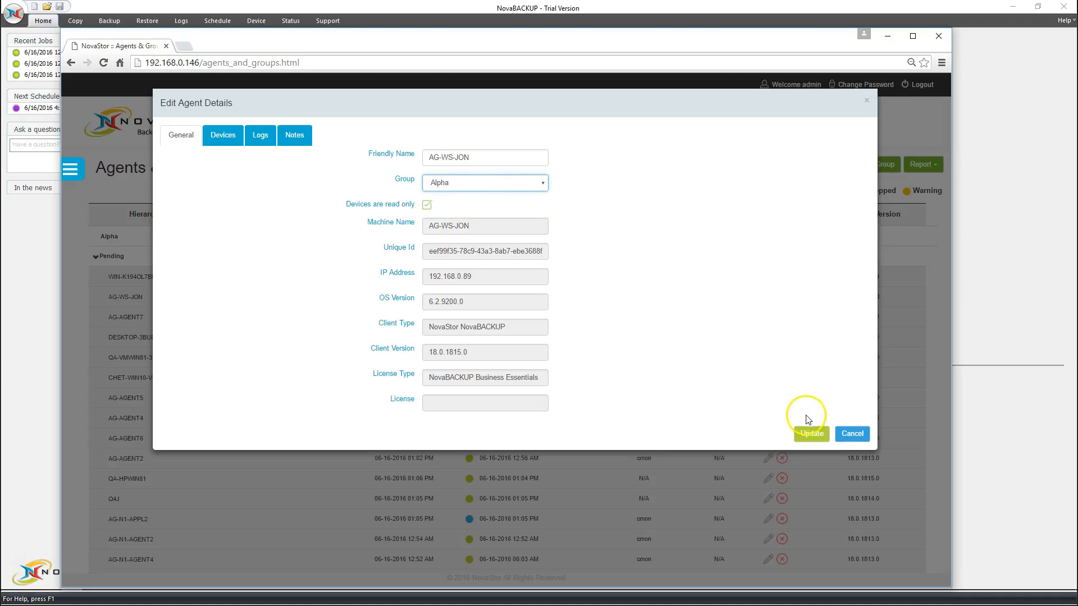
pyautogui.click(812, 434)
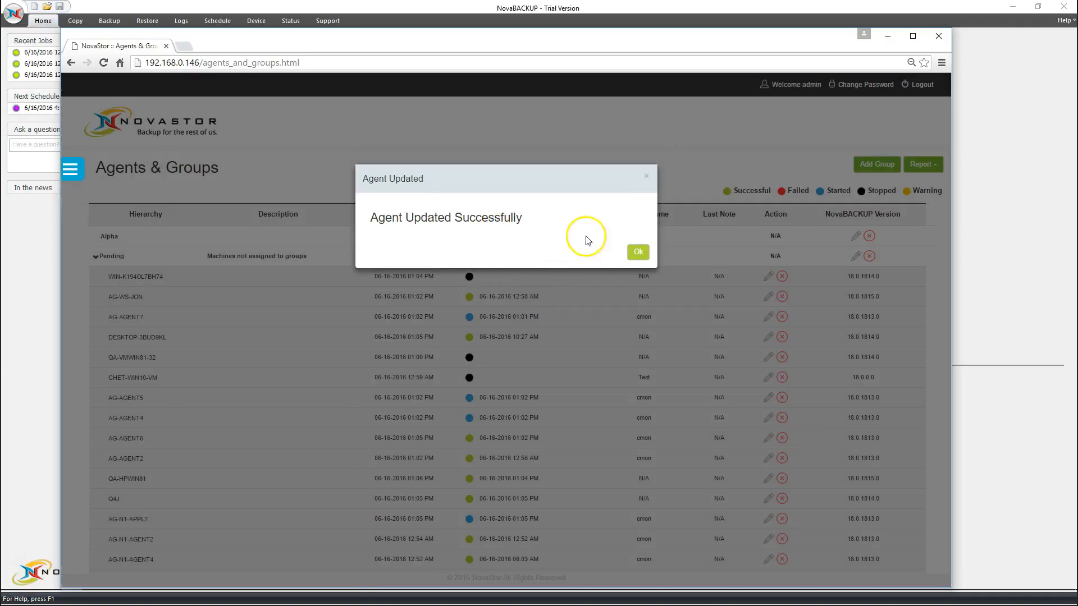
pyautogui.click(639, 254)
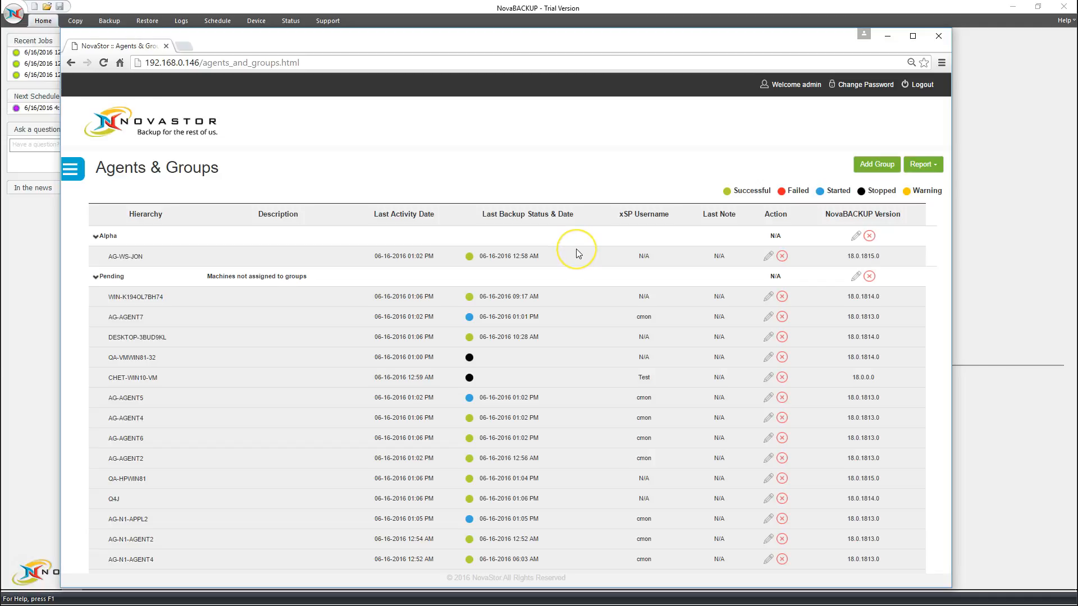
# Return to the Dashboard and list only the successful backup jobs.
pyautogui.click(77, 174)
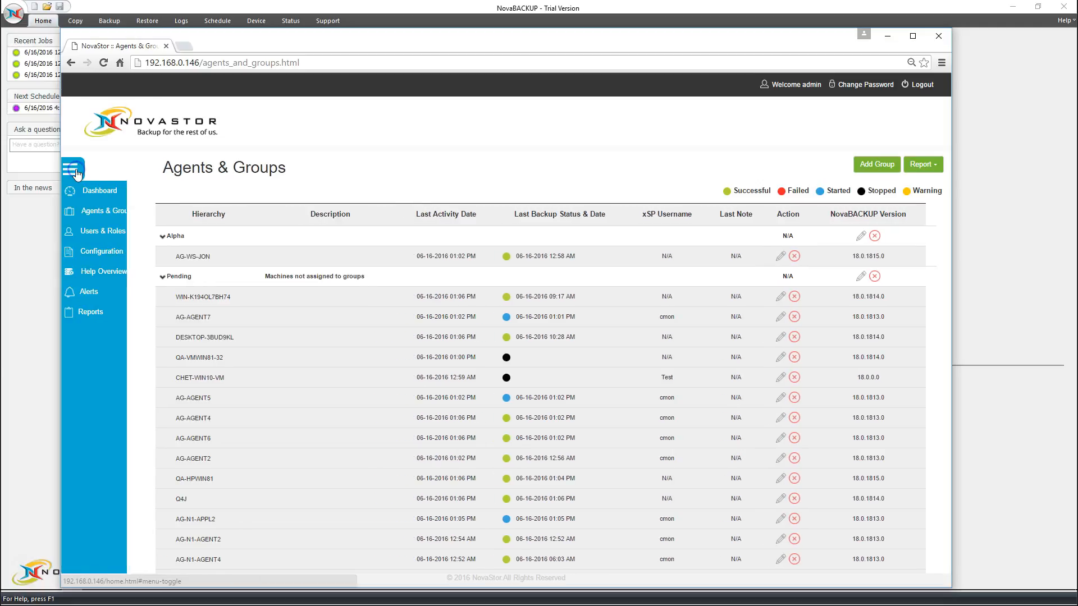
pyautogui.click(95, 191)
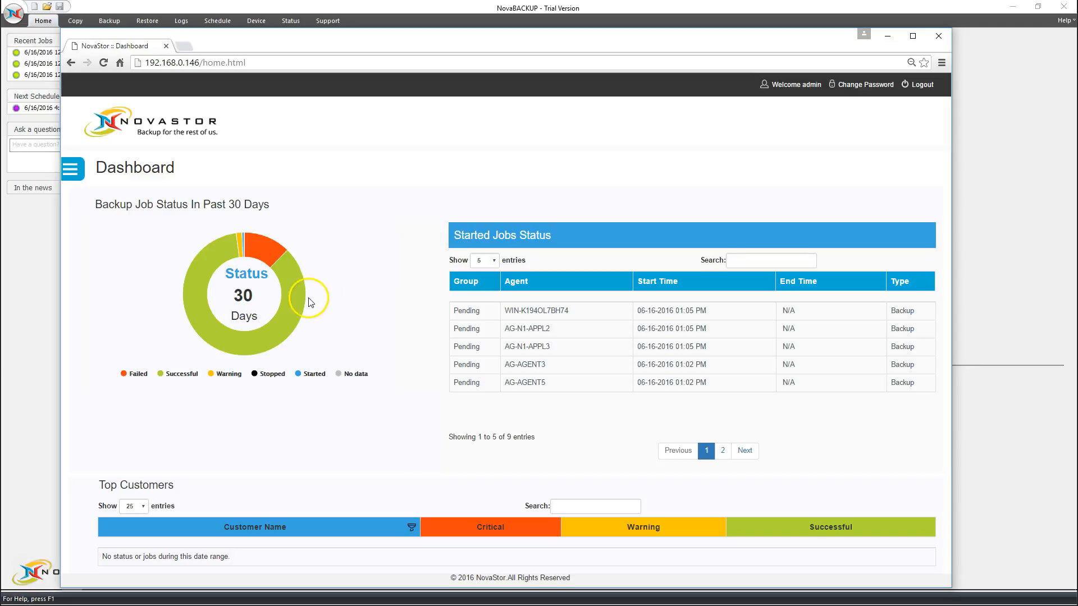
pyautogui.moveTo(302, 307)
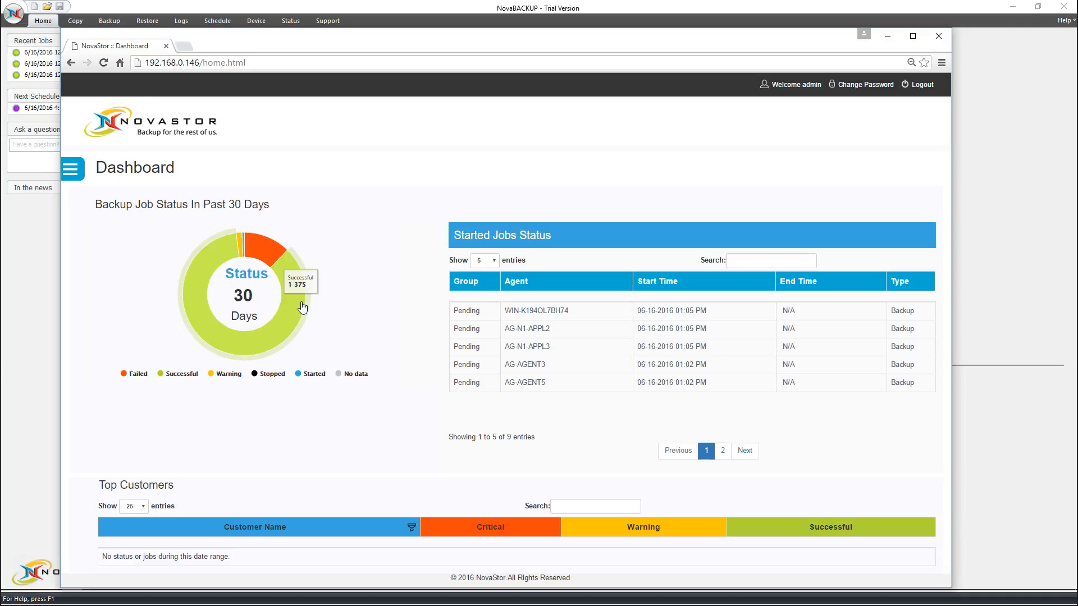
pyautogui.click(301, 305)
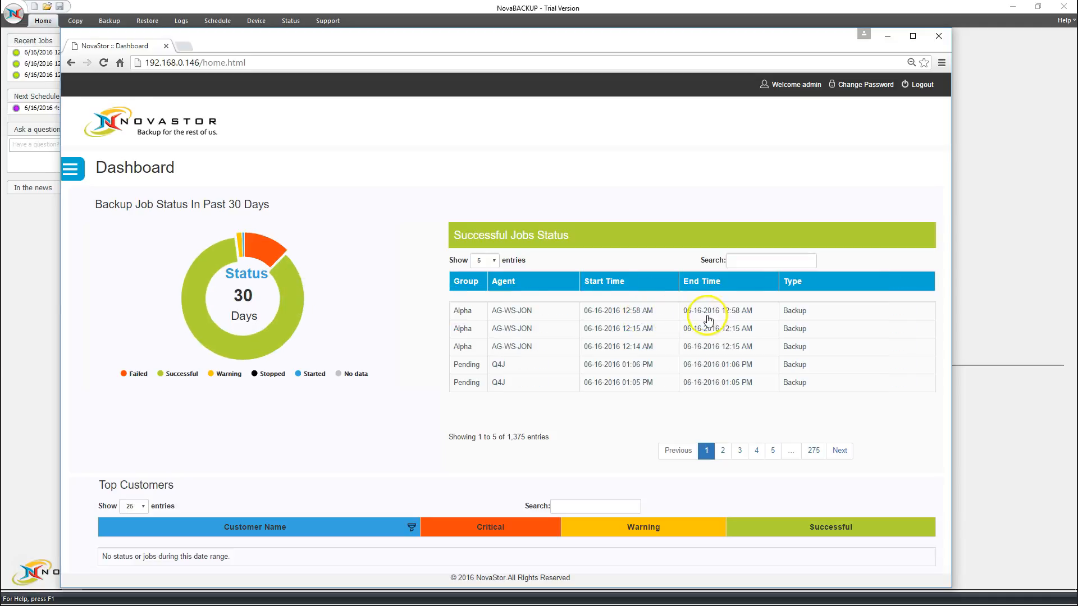
pyautogui.moveTo(291, 319)
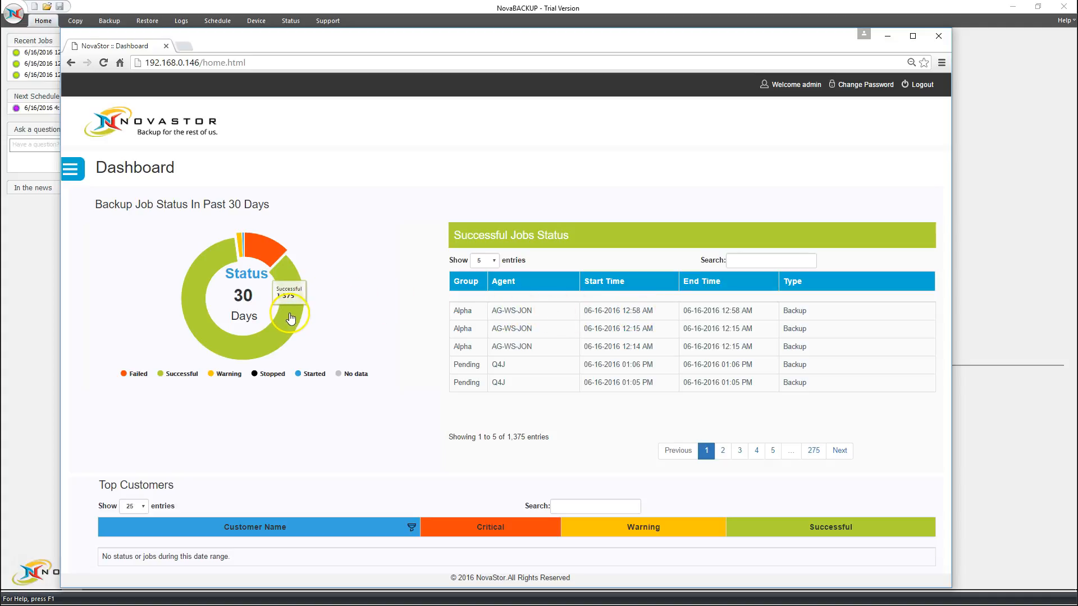
pyautogui.click(163, 373)
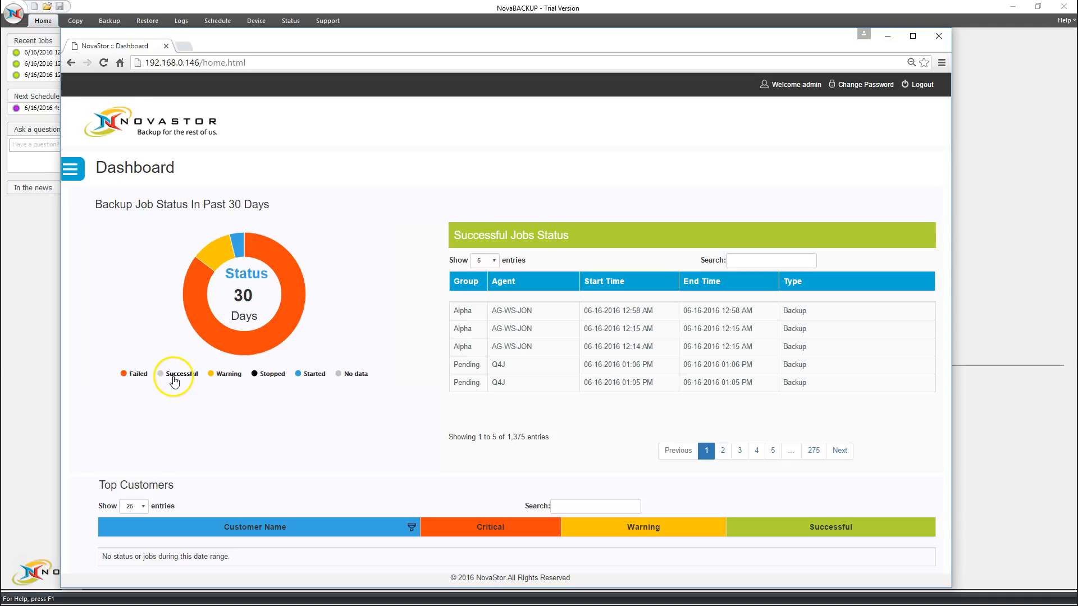
pyautogui.click(175, 379)
# Check the log of AG-WS-JON's 12:58 AM successful backup, then close it.
pyautogui.moveTo(265, 343)
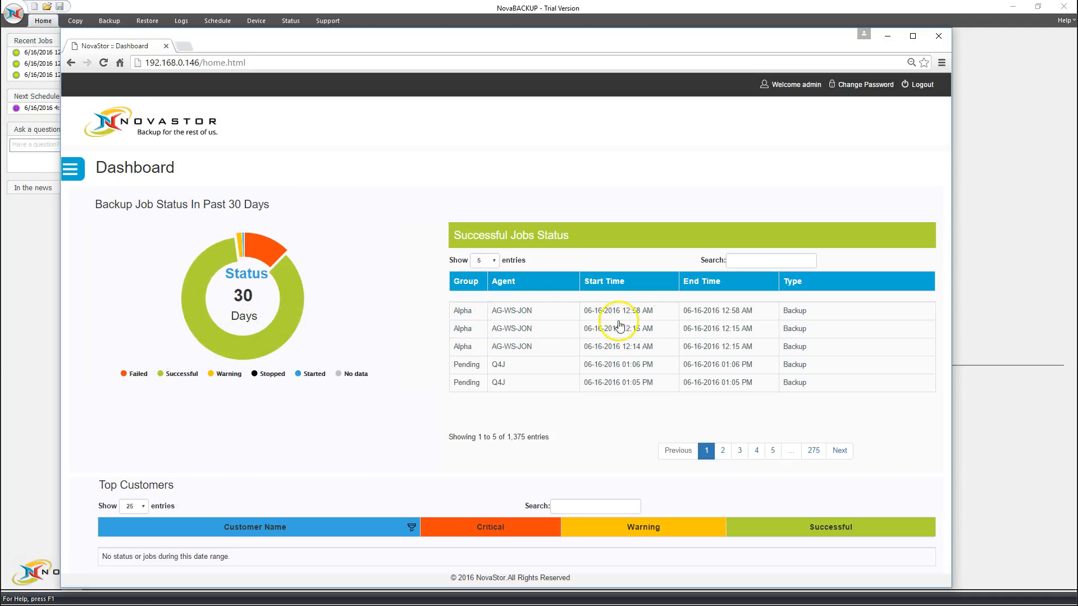
pyautogui.moveTo(490, 314); pyautogui.dragTo(530, 317)
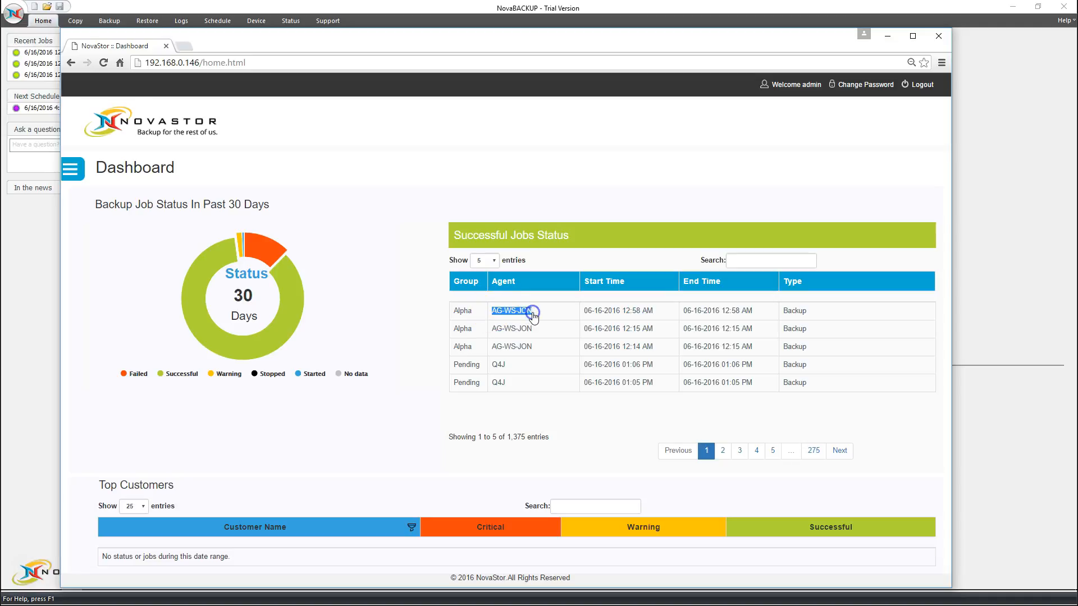
pyautogui.click(534, 314)
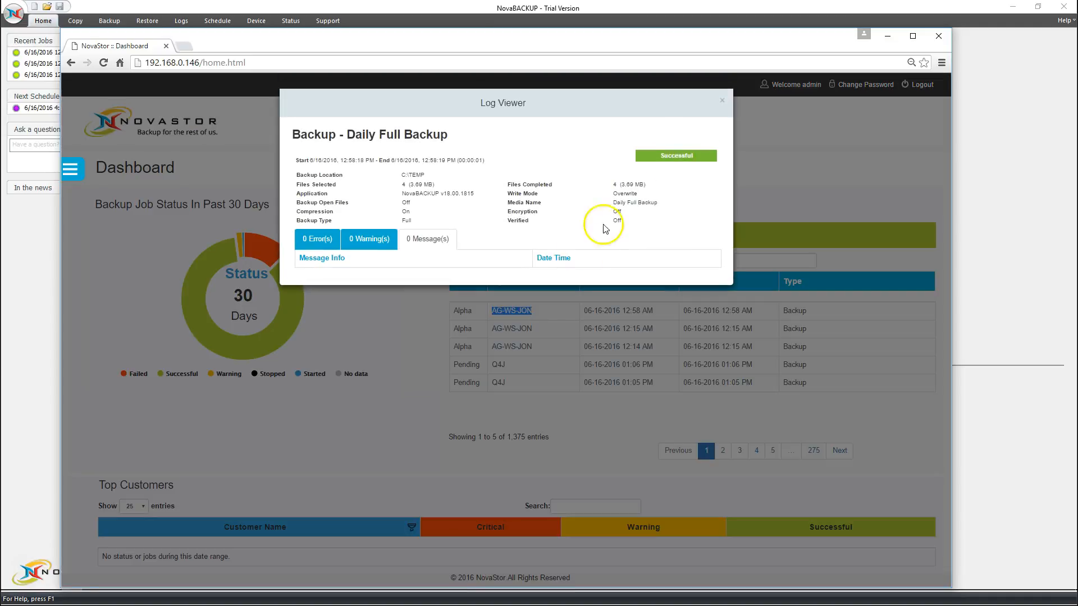
pyautogui.click(722, 106)
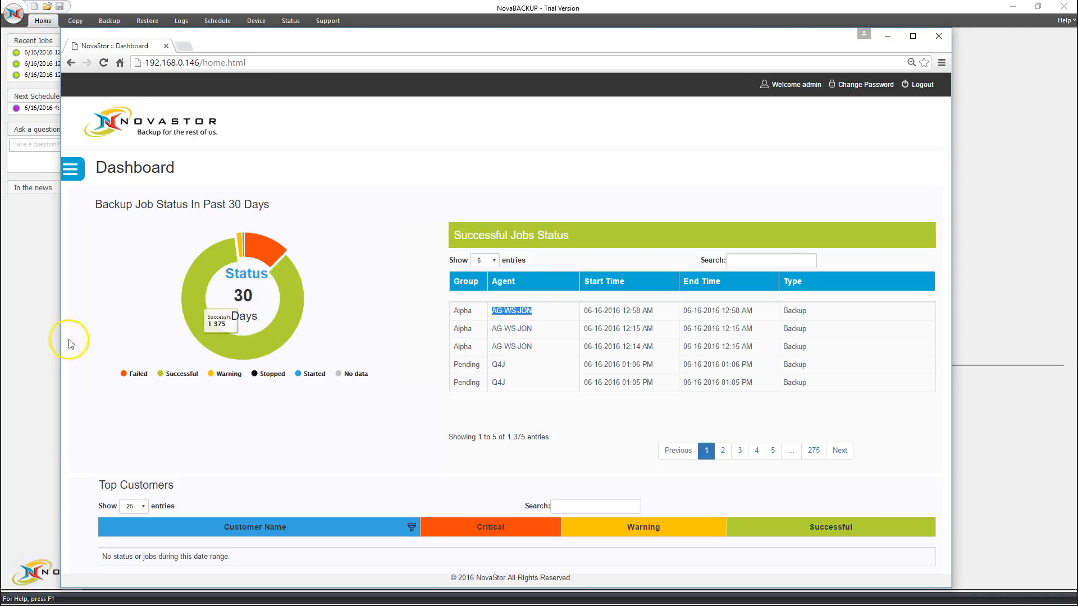
# Run the Daily Full Backup job immediately from the Schedule list and confirm.
pyautogui.click(45, 337)
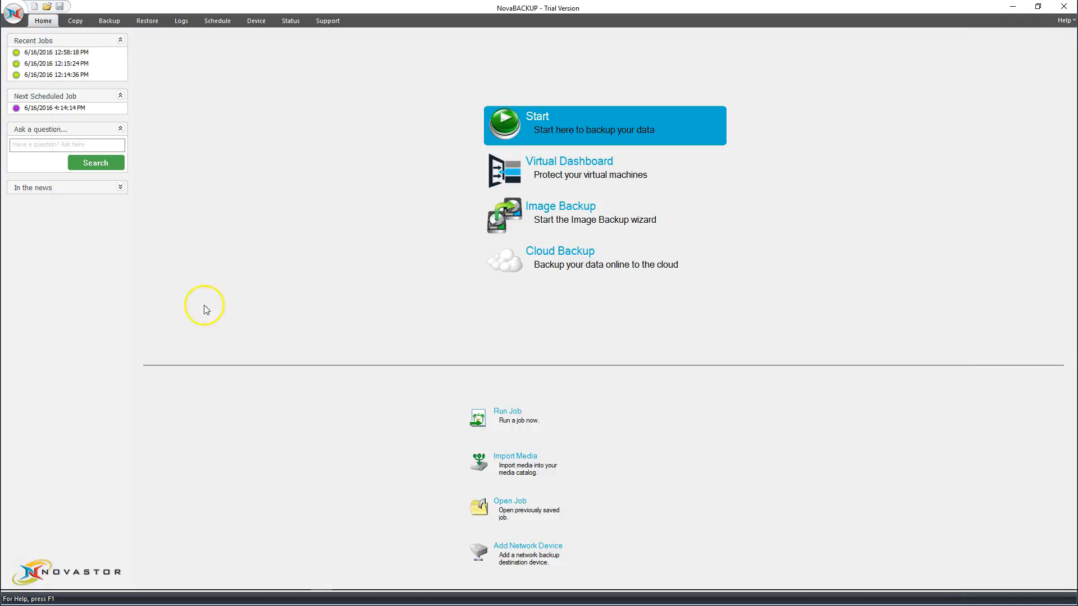
pyautogui.click(218, 22)
pyautogui.click(82, 63)
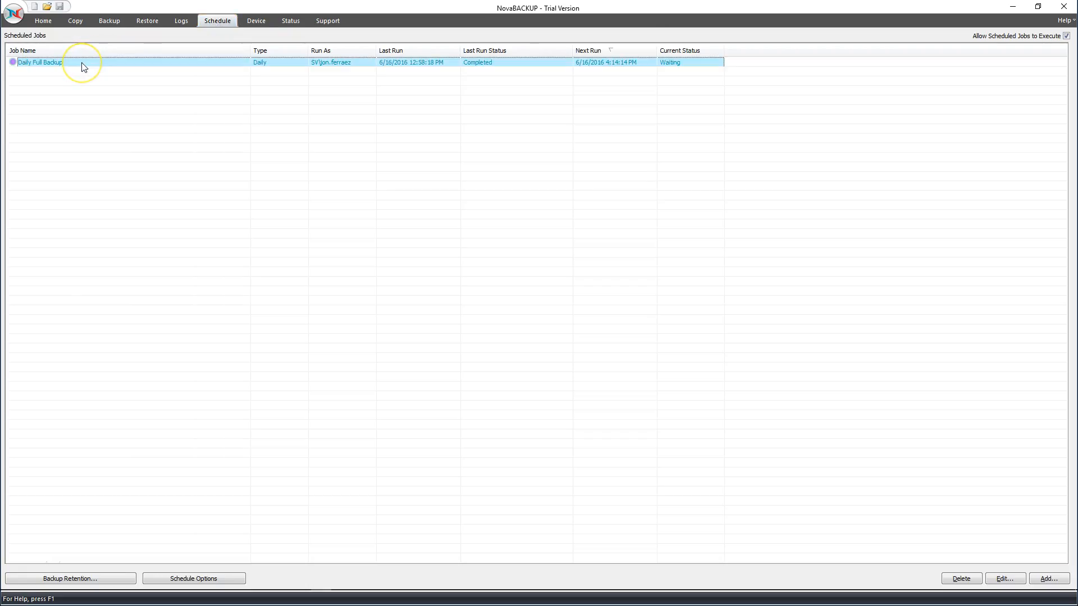
pyautogui.rightClick(82, 64)
pyautogui.click(122, 110)
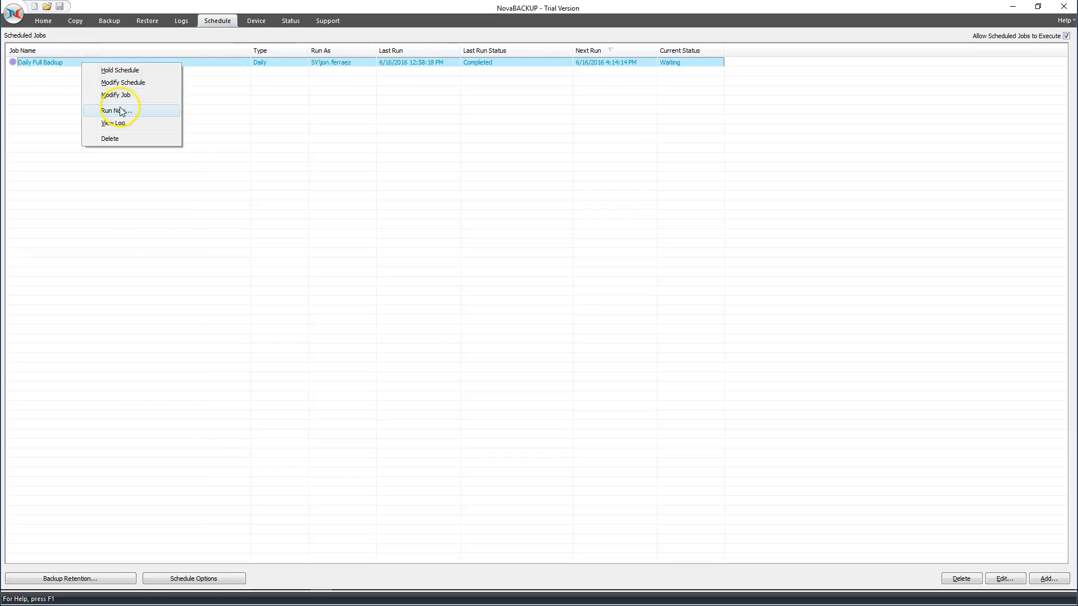
pyautogui.click(121, 110)
pyautogui.click(536, 335)
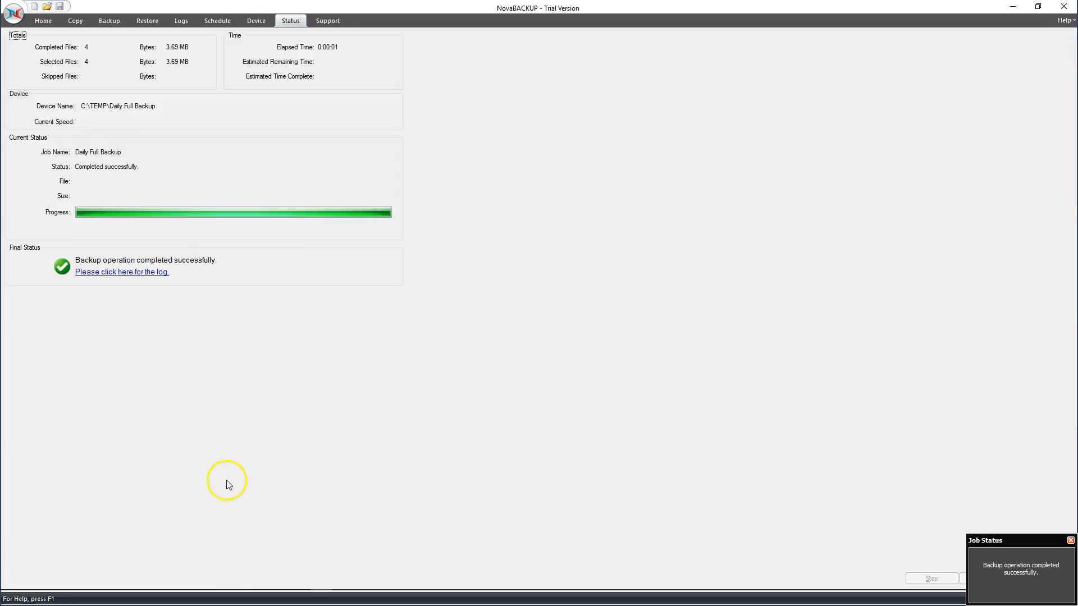
# Review the finished backup's log (4 files, 3.69 MB) and return to the web dashboard.
pyautogui.click(143, 272)
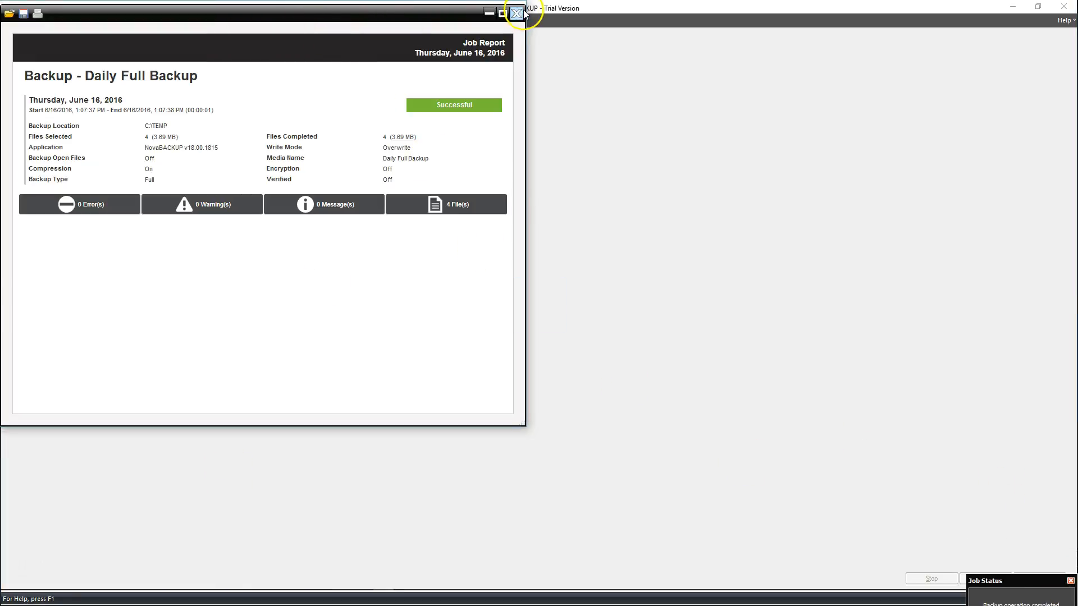
pyautogui.click(516, 13)
pyautogui.hotkey('alt', 'Tab')
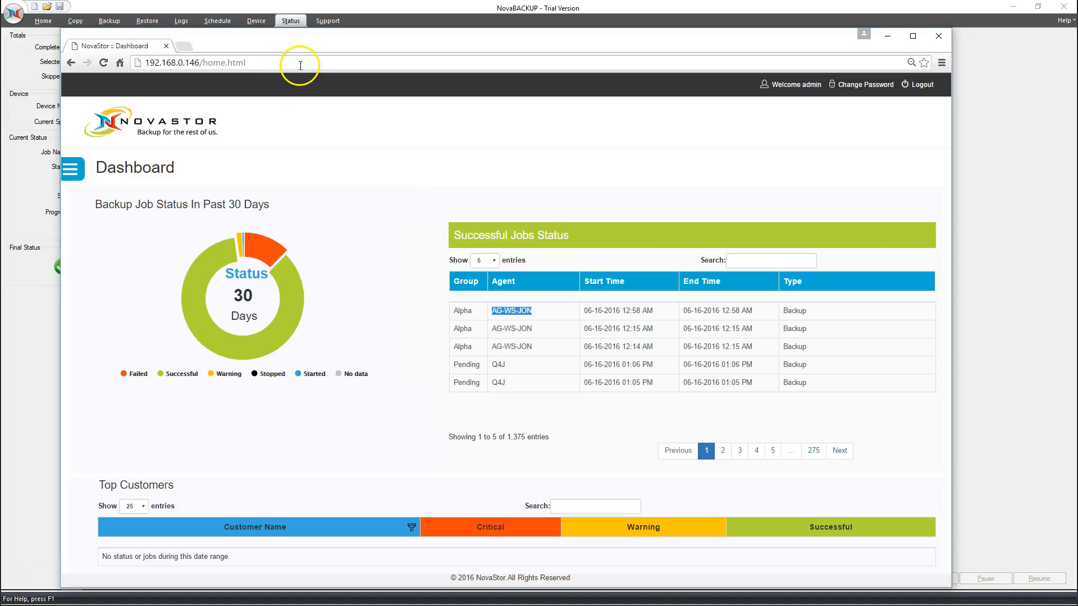
# Reload the dashboard, list the 1,381 successful jobs, and check AG-WS-JON's new 01:07 PM entry.
pyautogui.click(332, 155)
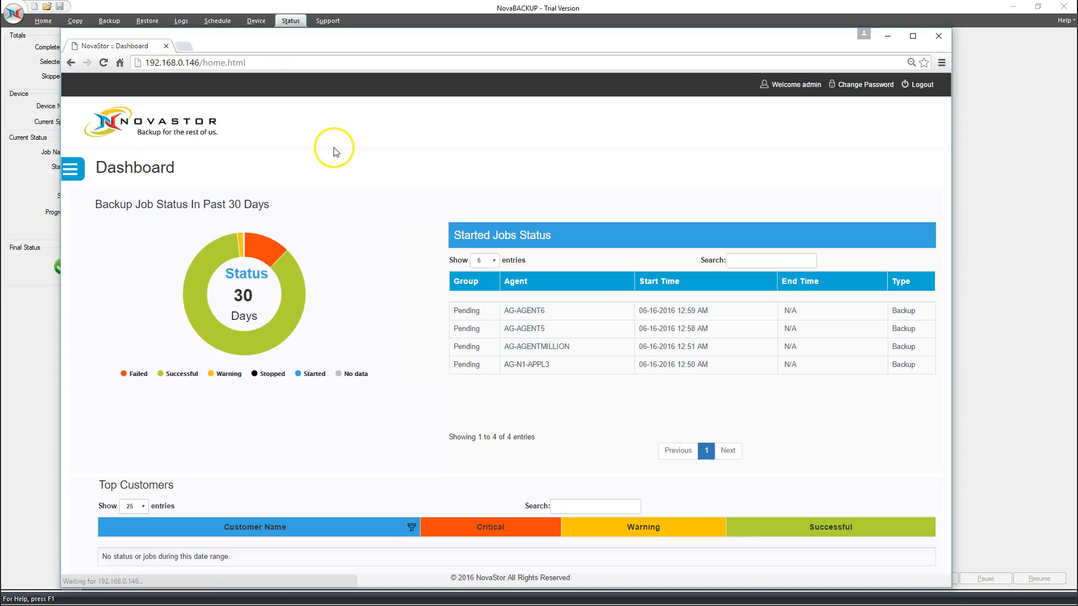
pyautogui.rightClick(334, 147)
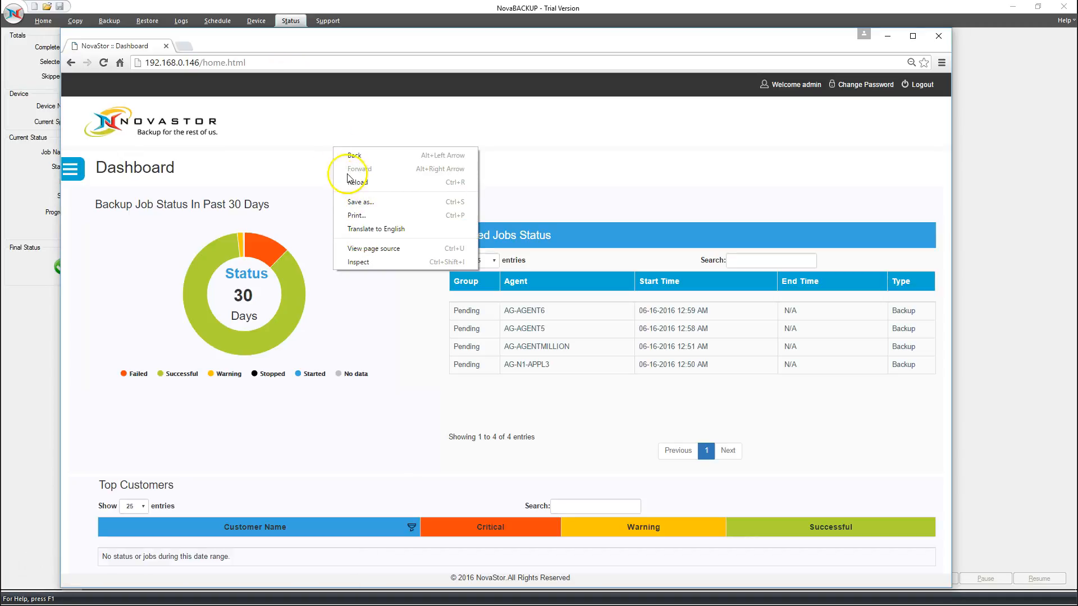
pyautogui.click(296, 148)
pyautogui.moveTo(181, 378)
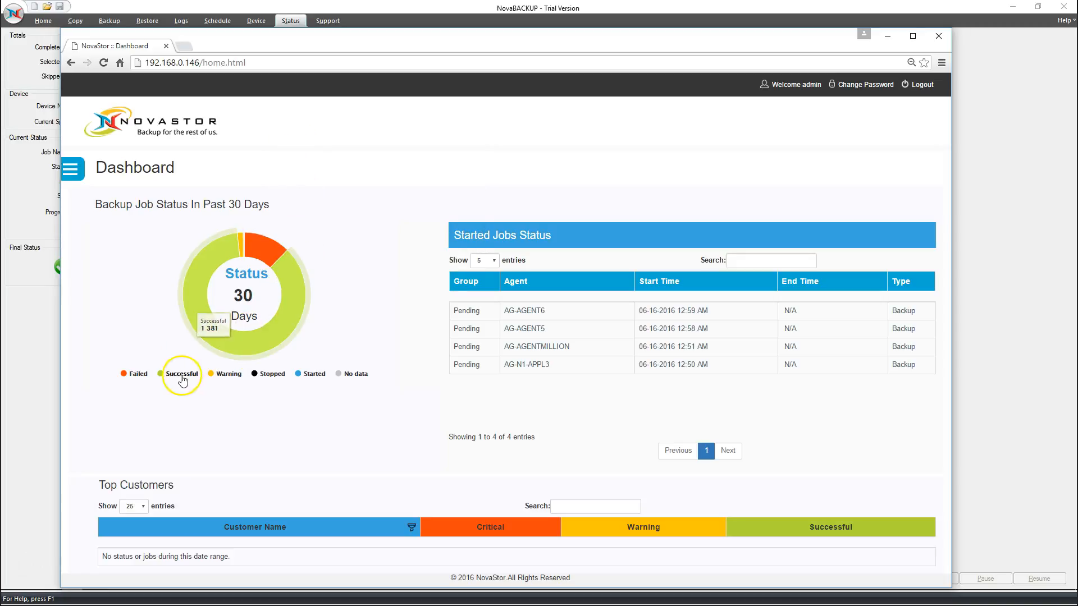
pyautogui.click(178, 375)
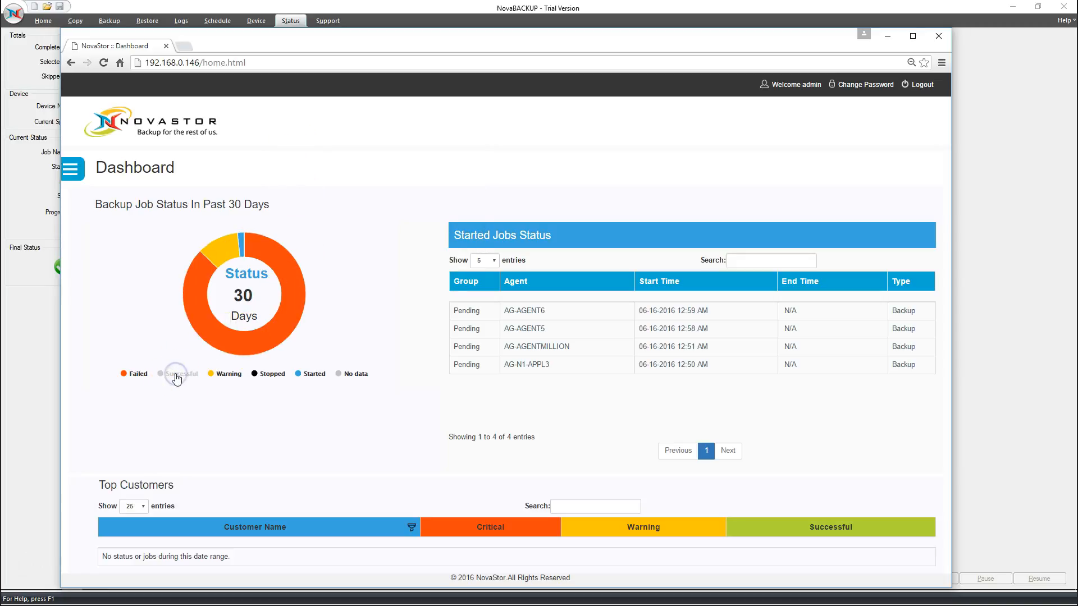
pyautogui.click(175, 375)
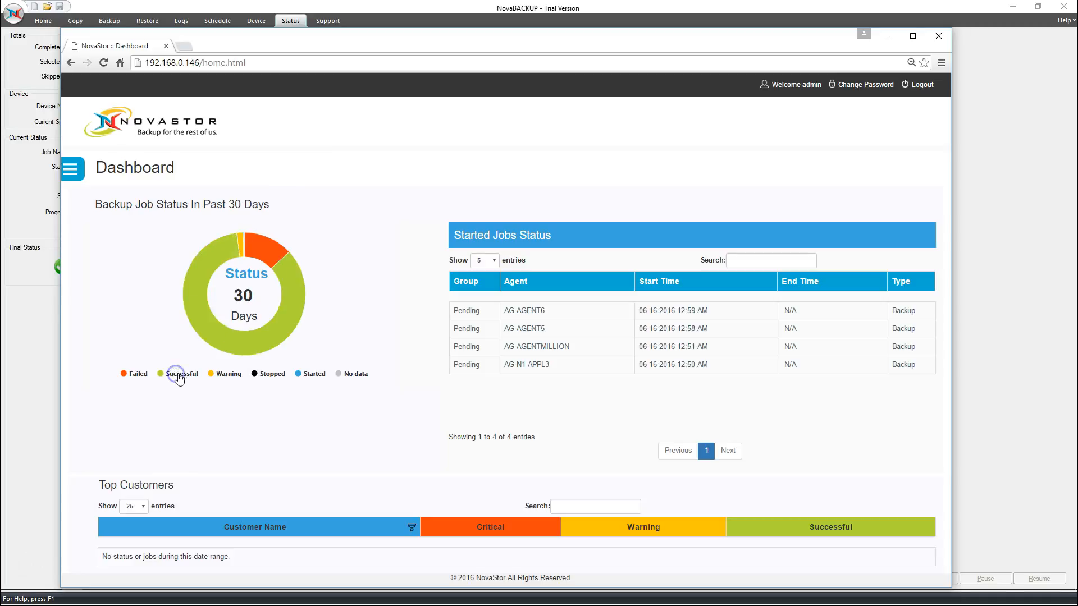
pyautogui.click(283, 315)
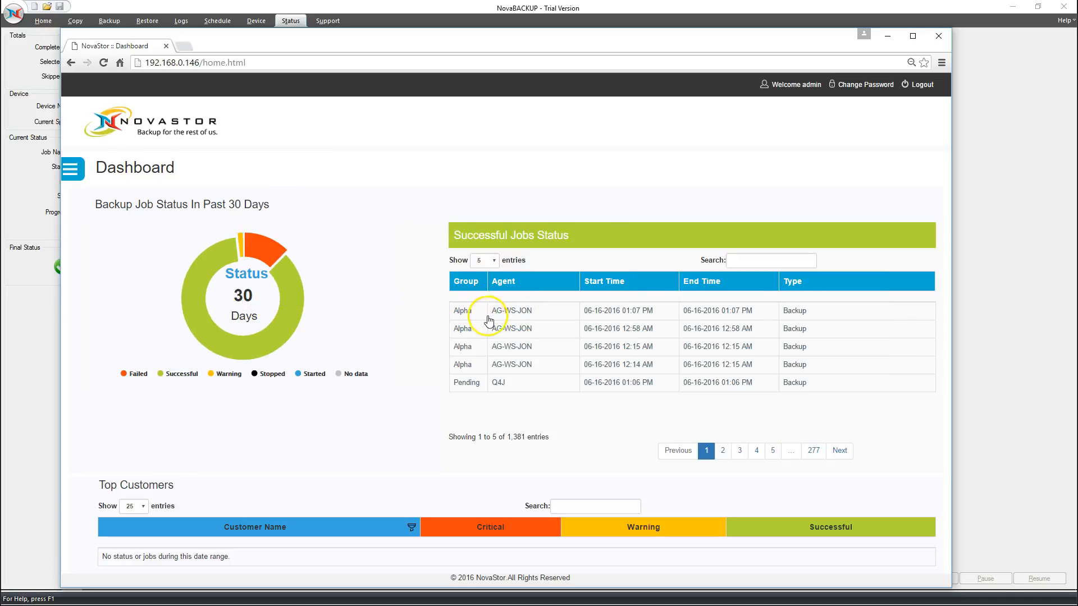
pyautogui.click(647, 312)
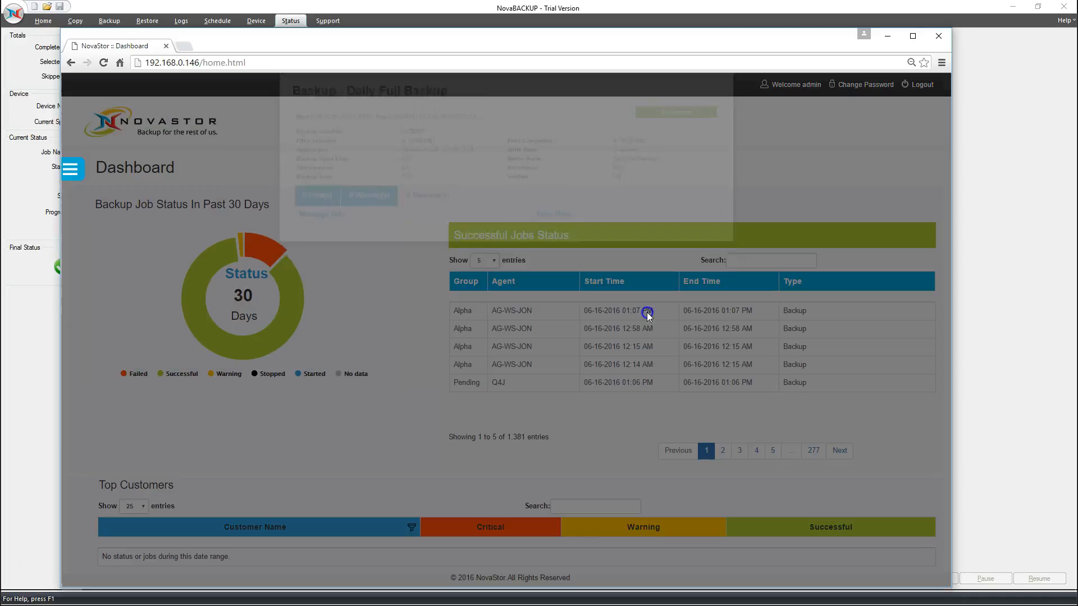
pyautogui.click(723, 102)
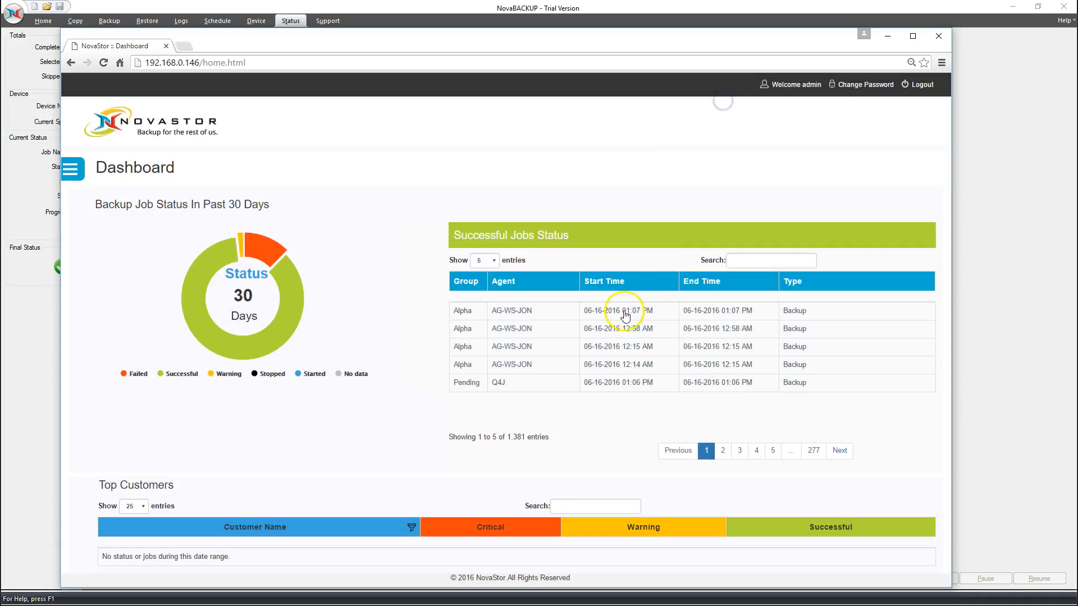
pyautogui.click(641, 316)
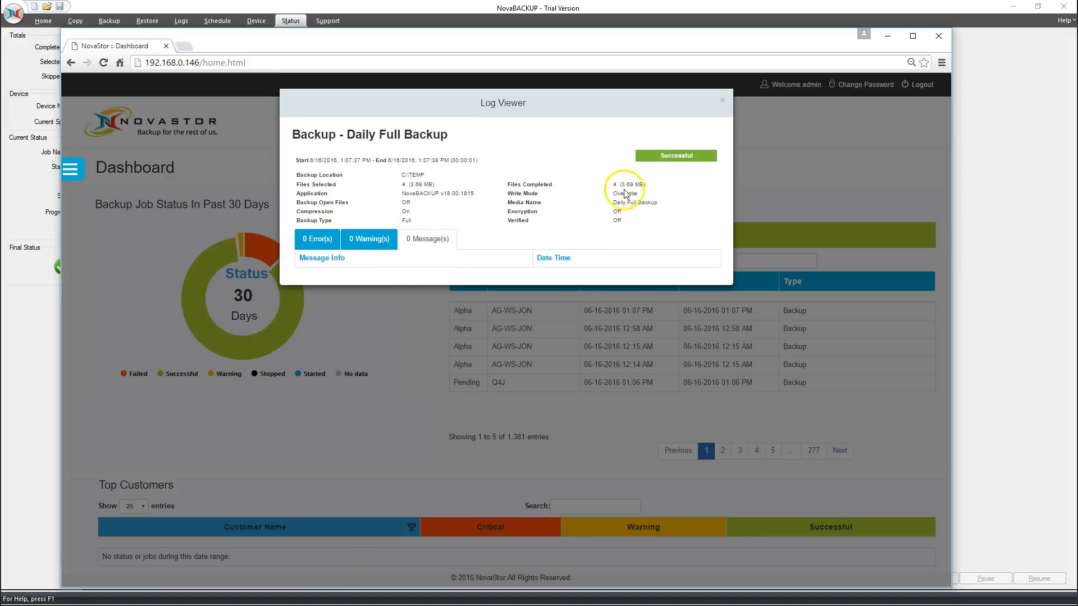
pyautogui.moveTo(451, 161)
pyautogui.mouseDown()
pyautogui.moveTo(482, 163)
pyautogui.moveTo(450, 163)
pyautogui.mouseUp()
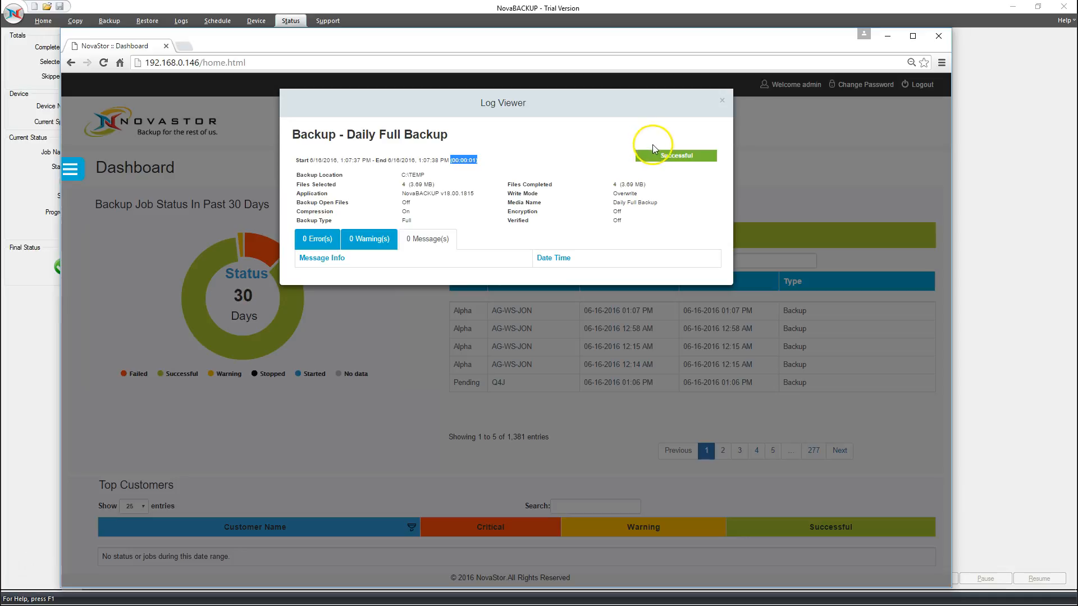
pyautogui.click(717, 100)
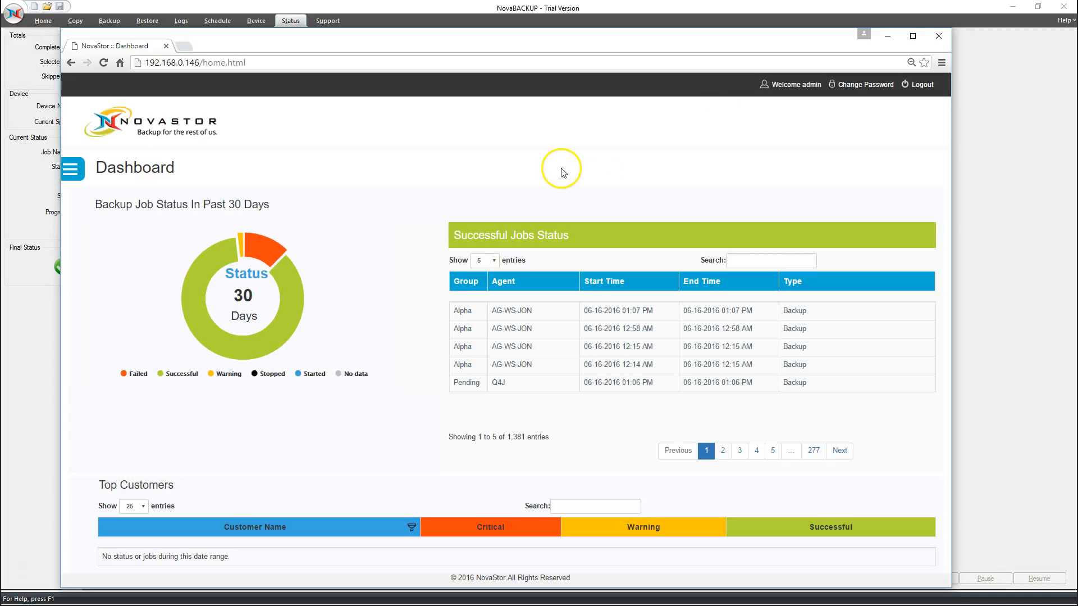